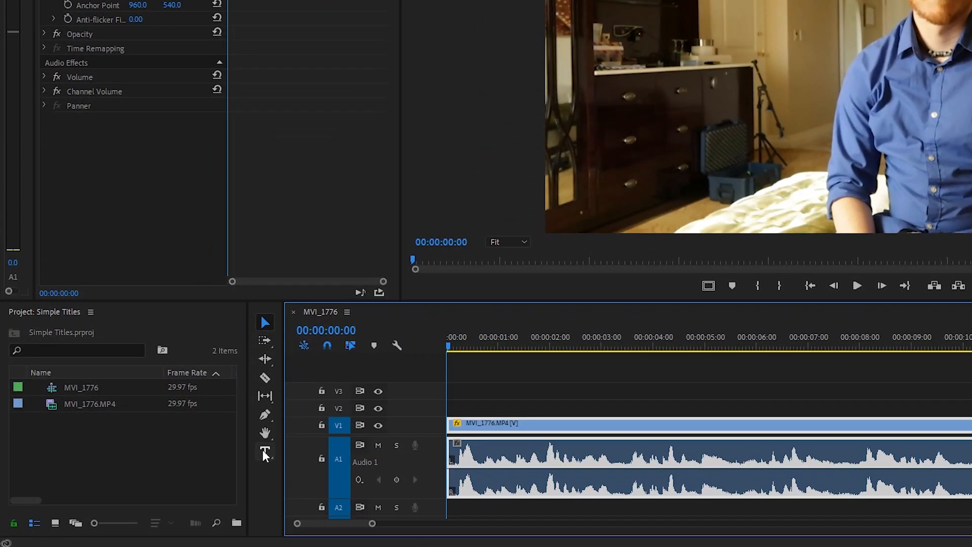
# Type a two-line title: the speaker's name, then 'PROFESSIONAL CLOWN' reduced to size 73.
pyautogui.click(263, 451)
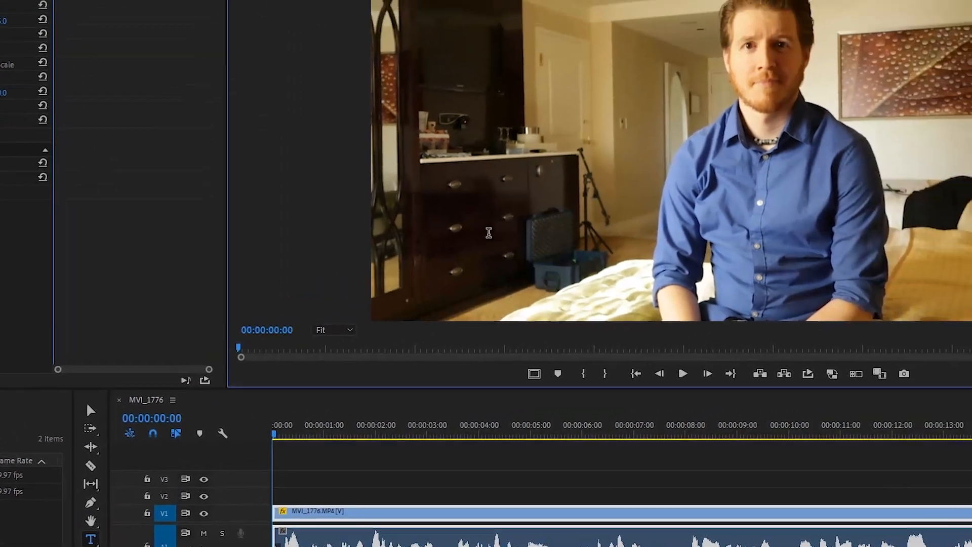
pyautogui.click(582, 185)
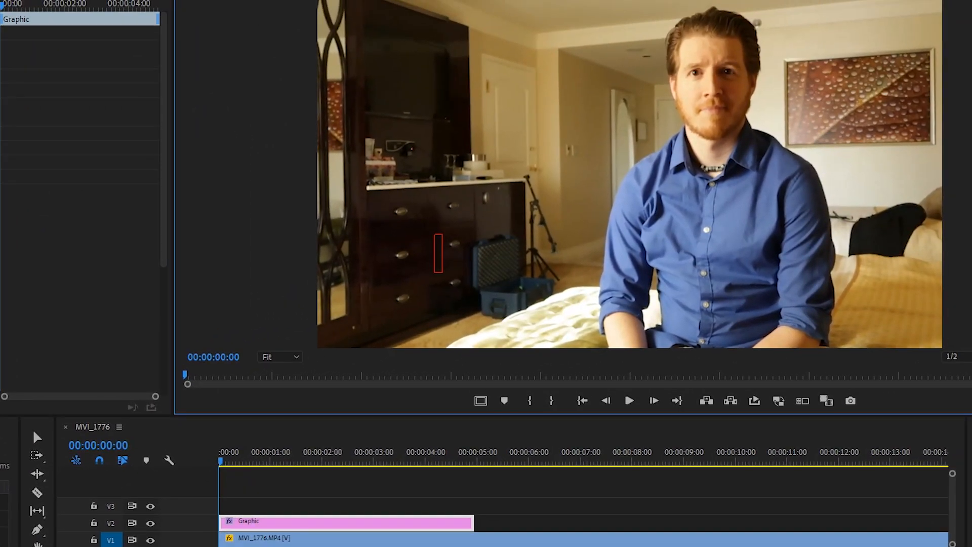
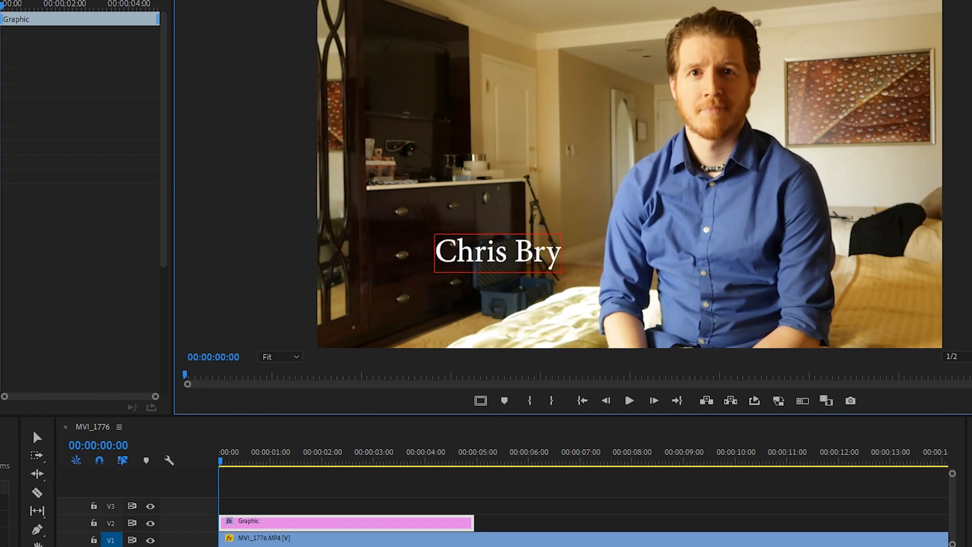
pyautogui.press('Return')
pyautogui.write('PROFESS')
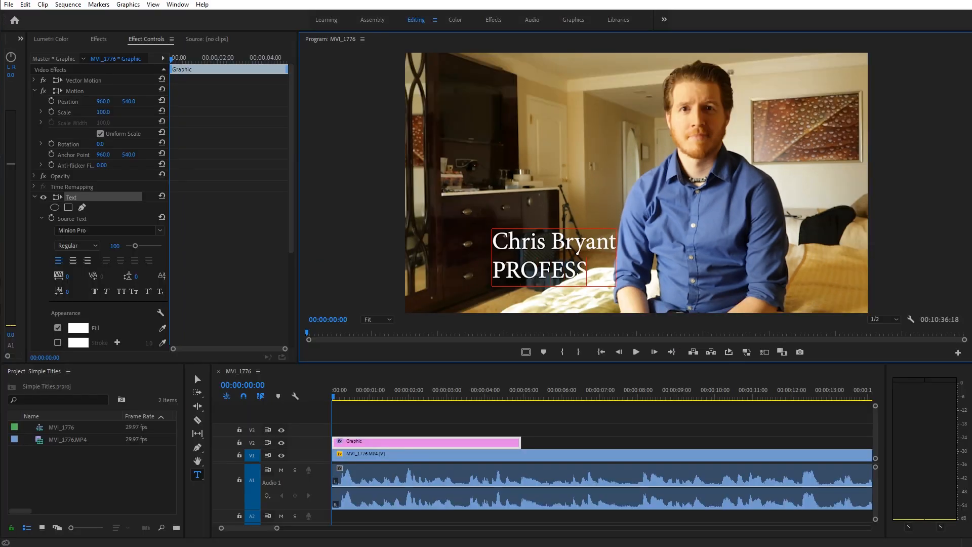
pyautogui.write('IONAL CLOWN')
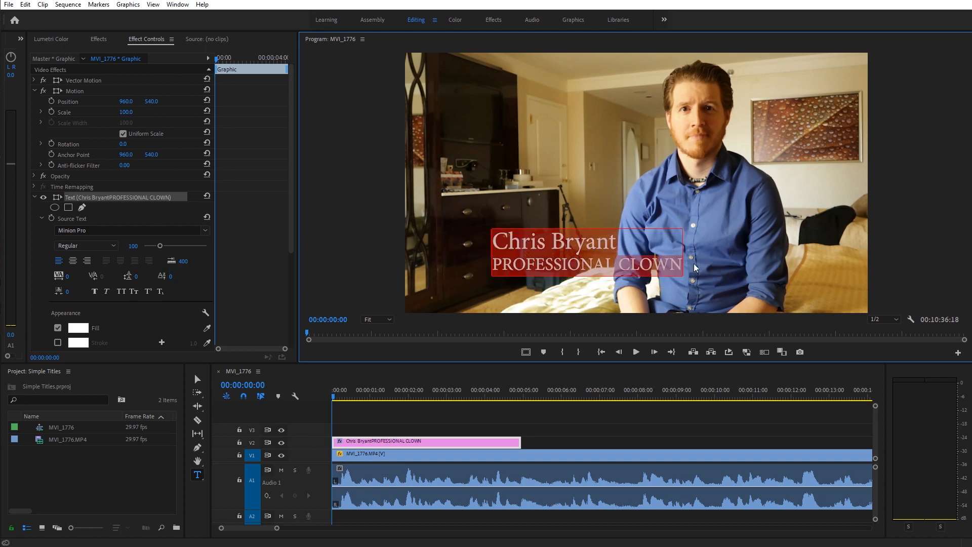
pyautogui.click(664, 263)
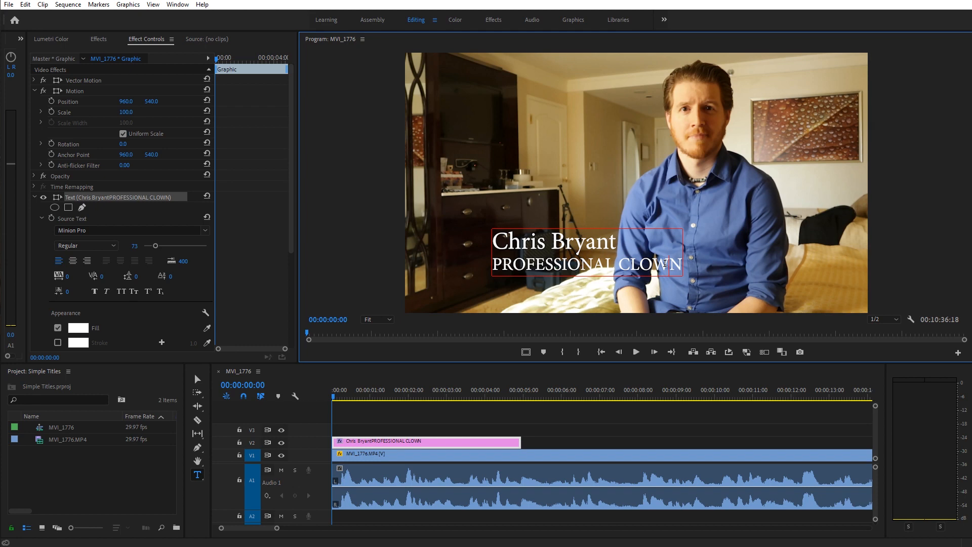
# Make the PROFESSIONAL CLOWN line italic, not bold, and slightly smaller.
pyautogui.tripleClick(604, 268)
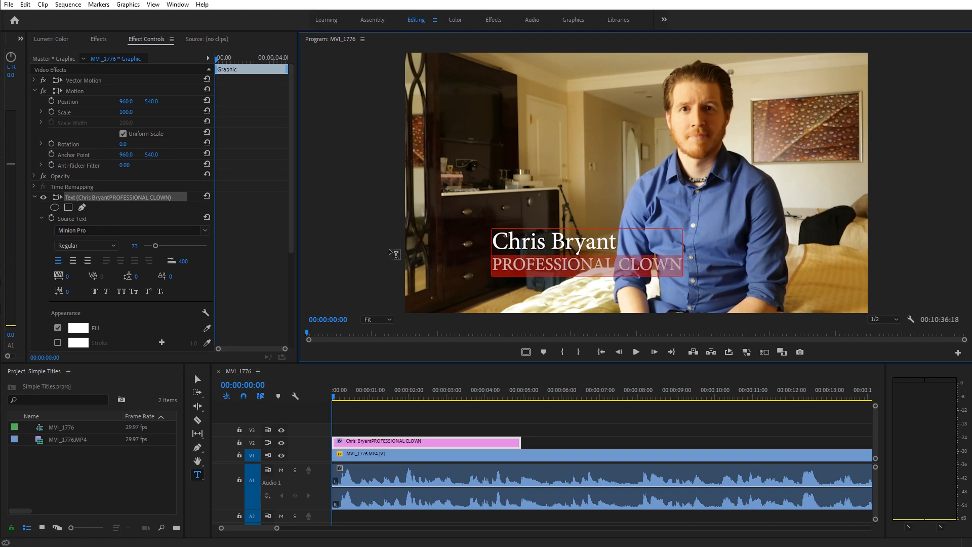
pyautogui.click(94, 293)
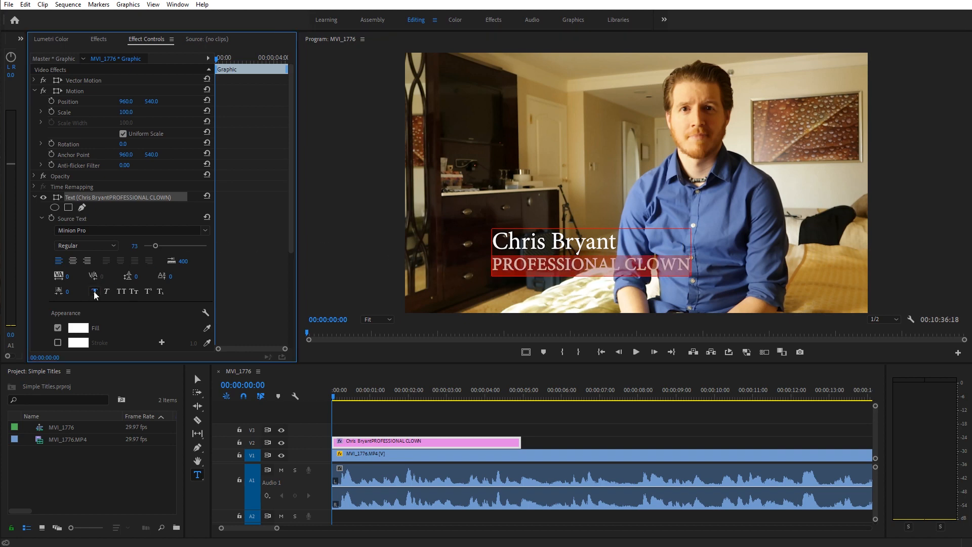
pyautogui.click(95, 292)
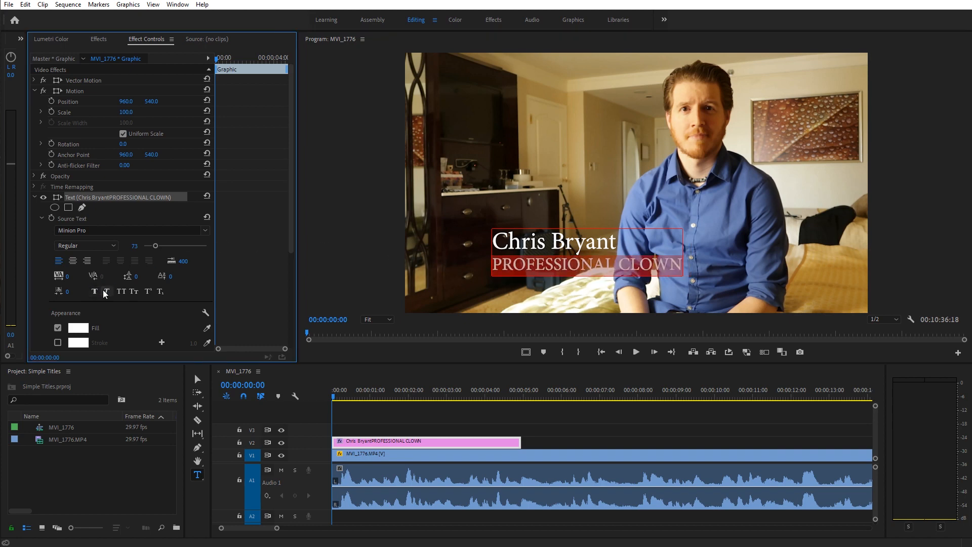
pyautogui.click(106, 292)
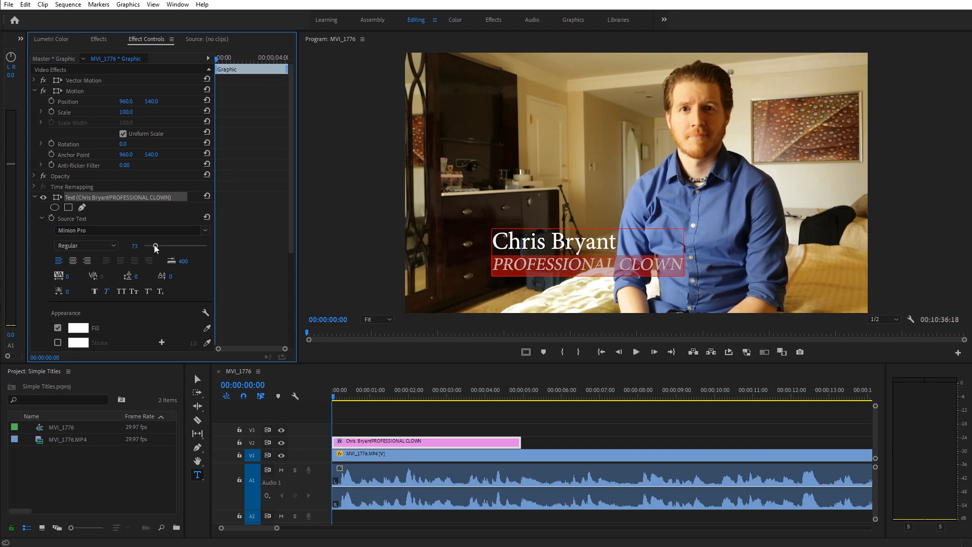
pyautogui.moveTo(157, 247); pyautogui.dragTo(153, 247)
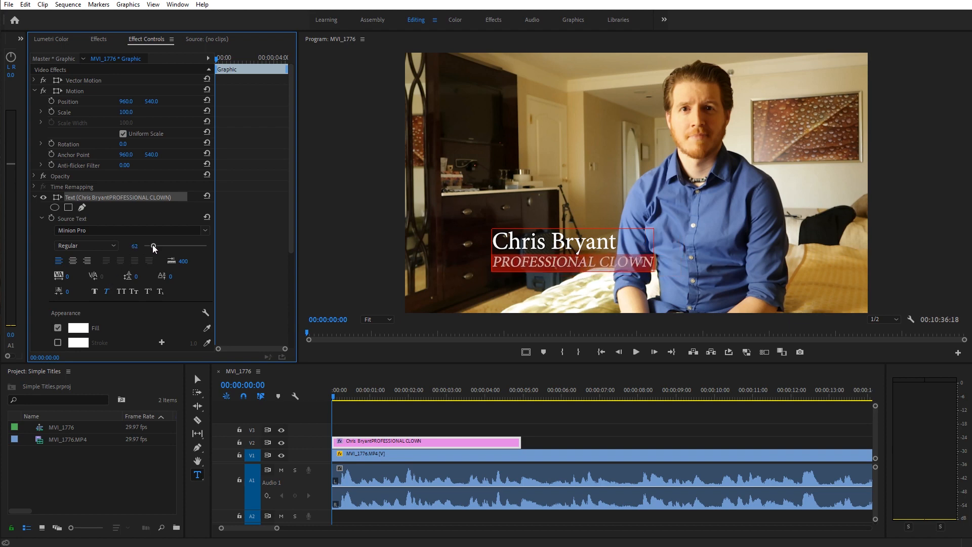
# Move the title block slightly left and up in the frame.
pyautogui.click(197, 379)
pyautogui.moveTo(524, 260); pyautogui.dragTo(486, 253)
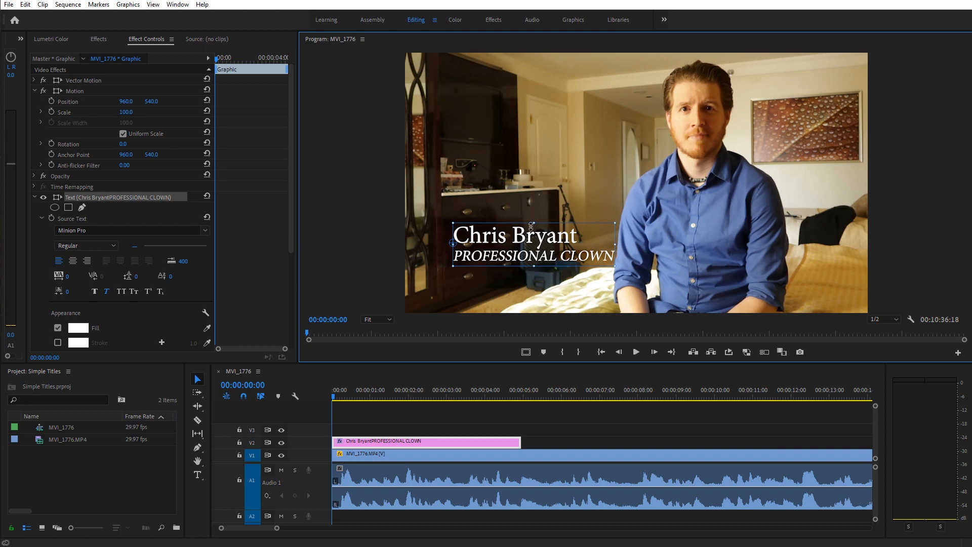
pyautogui.moveTo(536, 248); pyautogui.dragTo(530, 243)
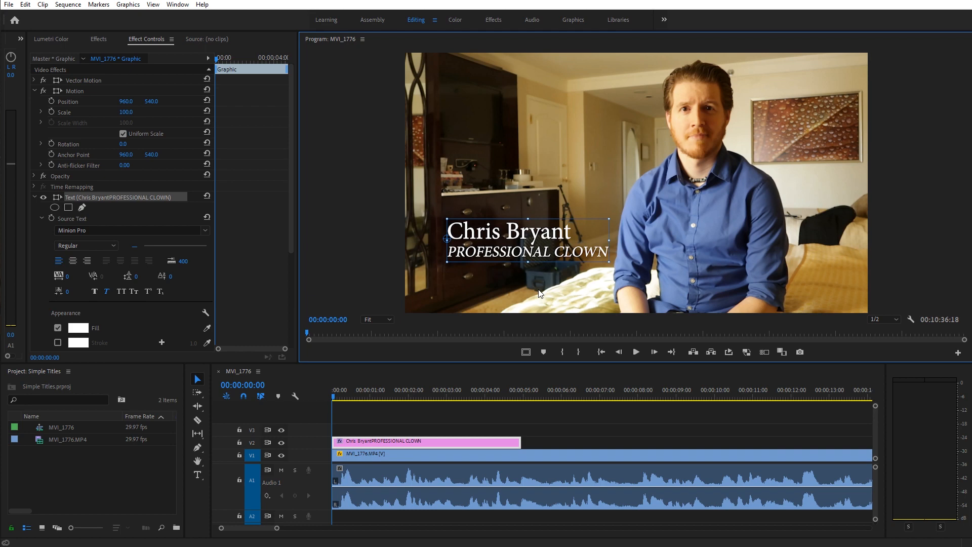
# Set the fill of all title text to black (000000).
pyautogui.doubleClick(465, 231)
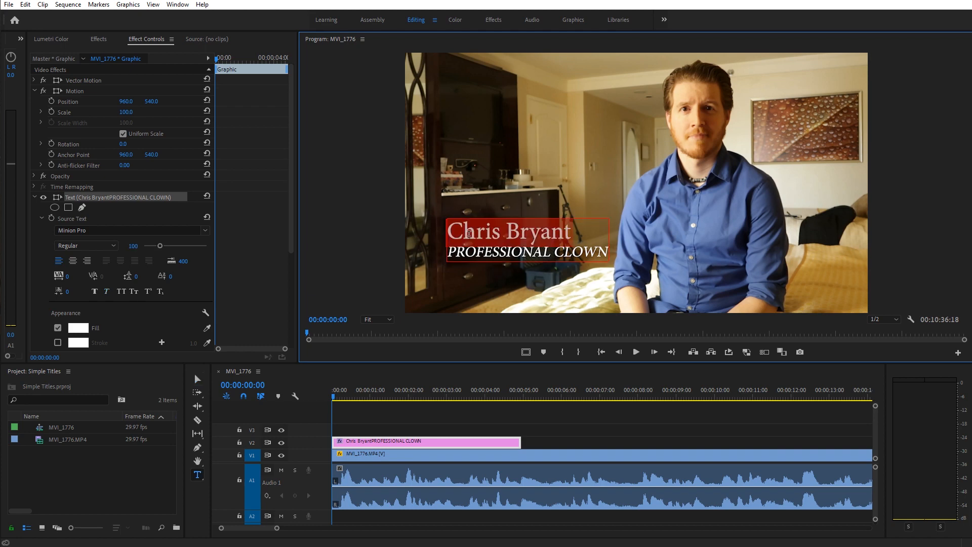
pyautogui.click(465, 231)
pyautogui.hotkey('ctrl', 'a')
pyautogui.click(84, 333)
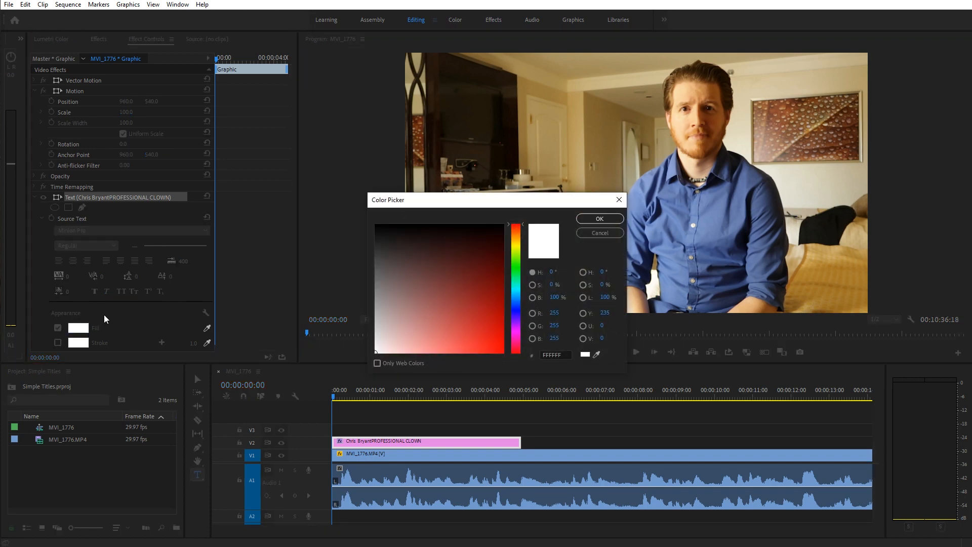
pyautogui.click(375, 224)
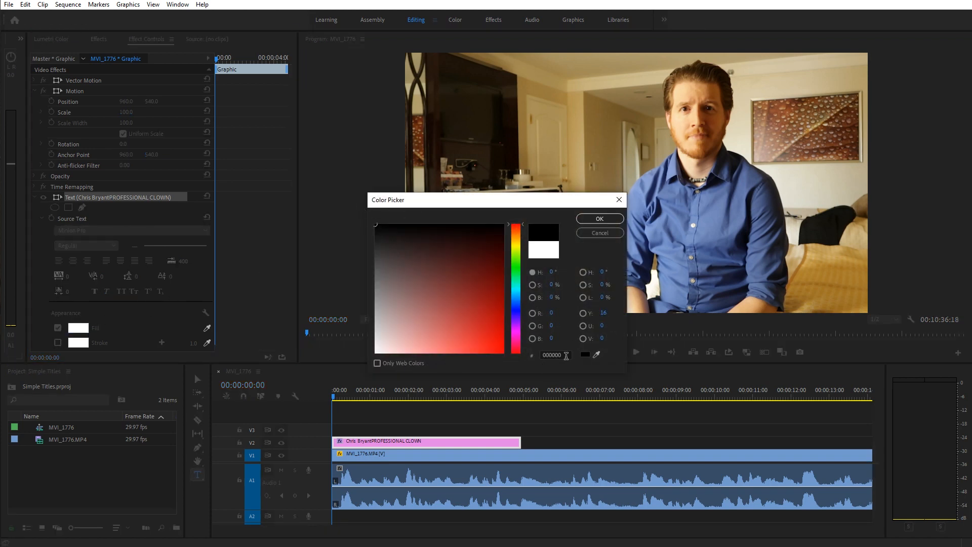
pyautogui.click(561, 356)
pyautogui.click(599, 219)
pyautogui.click(545, 196)
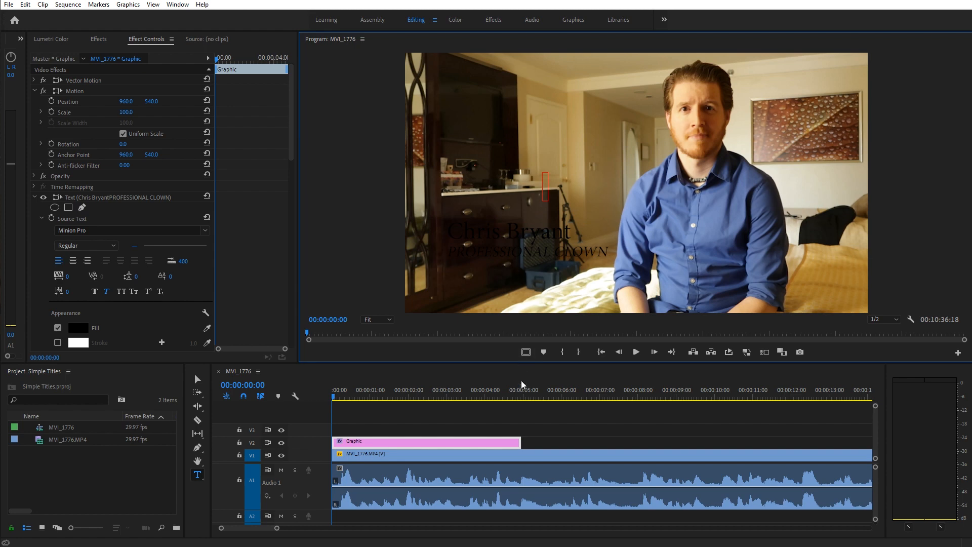
pyautogui.click(529, 412)
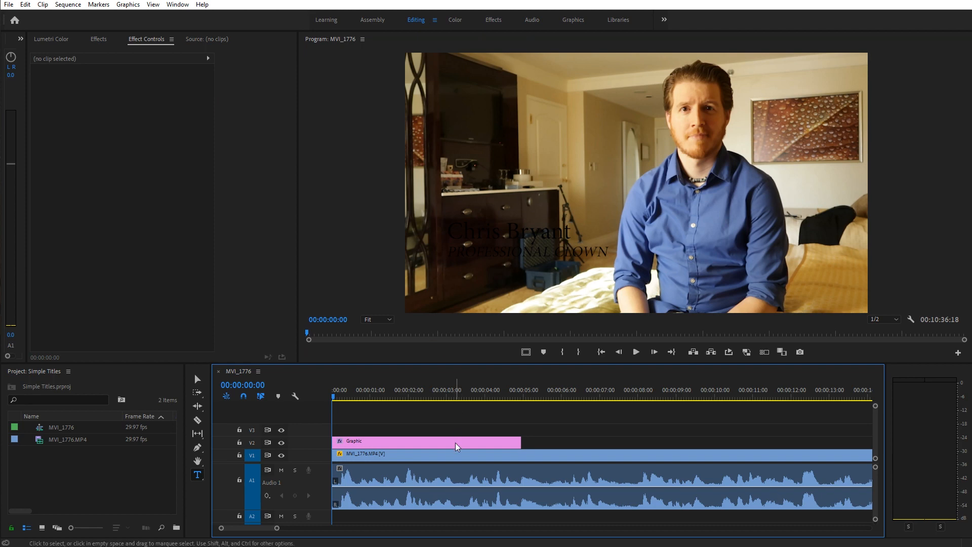
# Move the Graphic title clip from V2 up to track V3.
pyautogui.moveTo(457, 446); pyautogui.dragTo(398, 428)
pyautogui.click(93, 485)
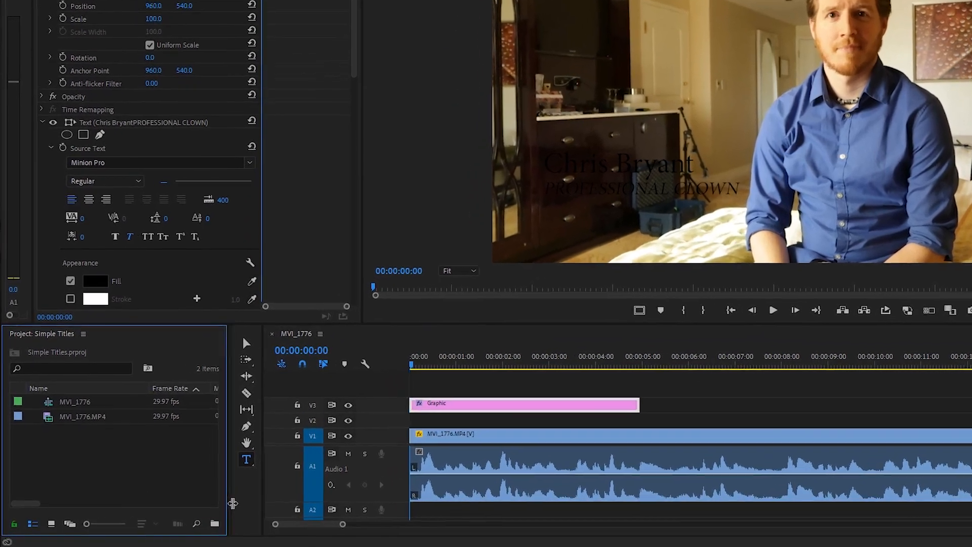
pyautogui.moveTo(232, 503); pyautogui.dragTo(265, 510)
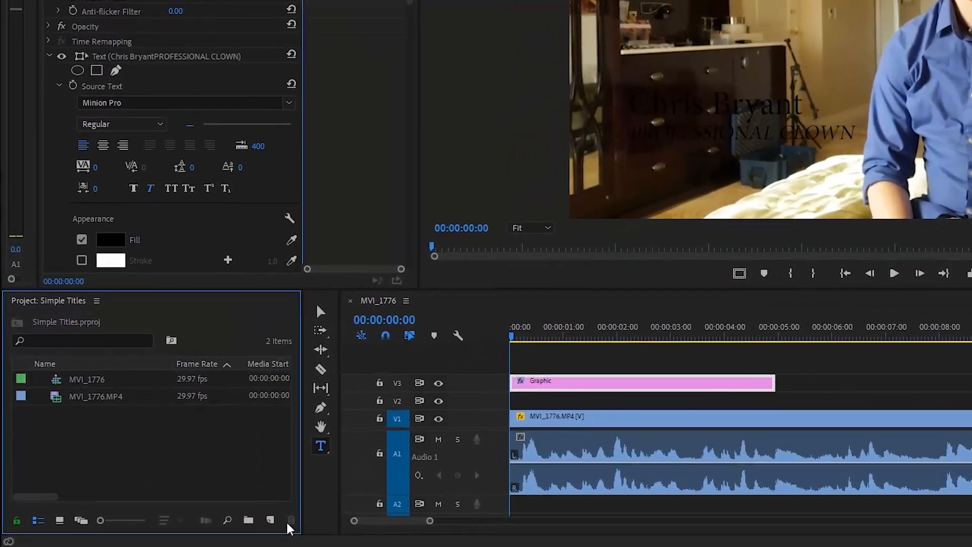
# Create a white FFFFFF colour matte named 'White' in the project.
pyautogui.click(233, 524)
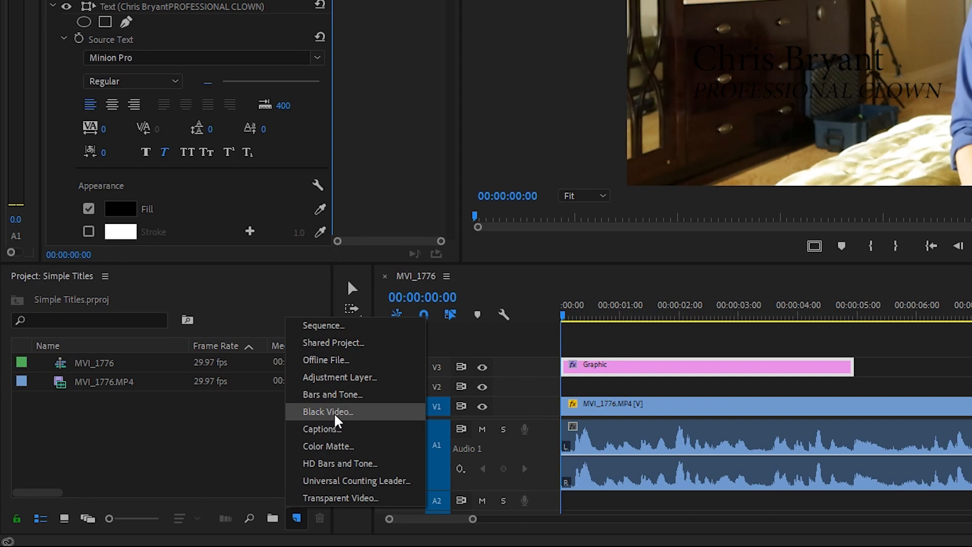
pyautogui.click(374, 452)
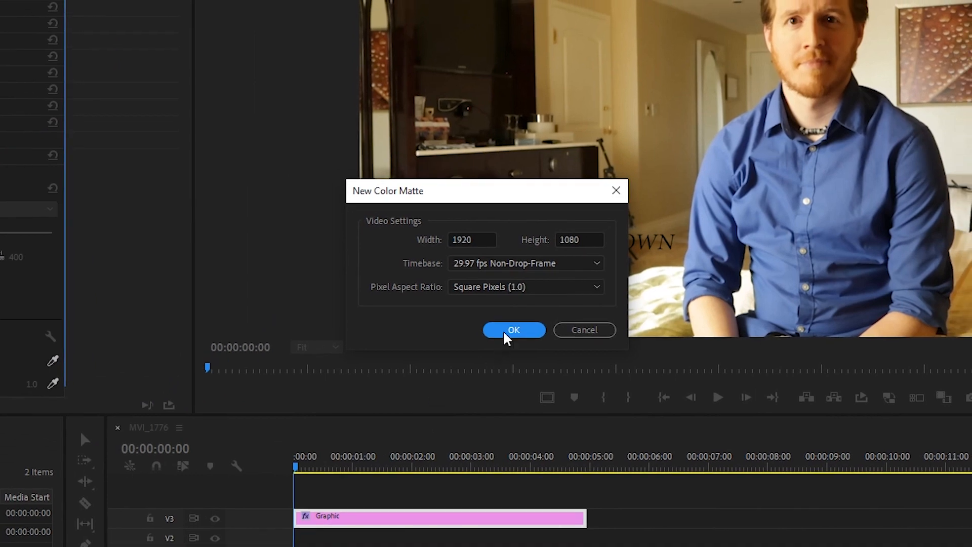
pyautogui.click(512, 330)
pyautogui.moveTo(421, 256)
pyautogui.mouseDown()
pyautogui.moveTo(325, 340)
pyautogui.moveTo(263, 437)
pyautogui.mouseUp()
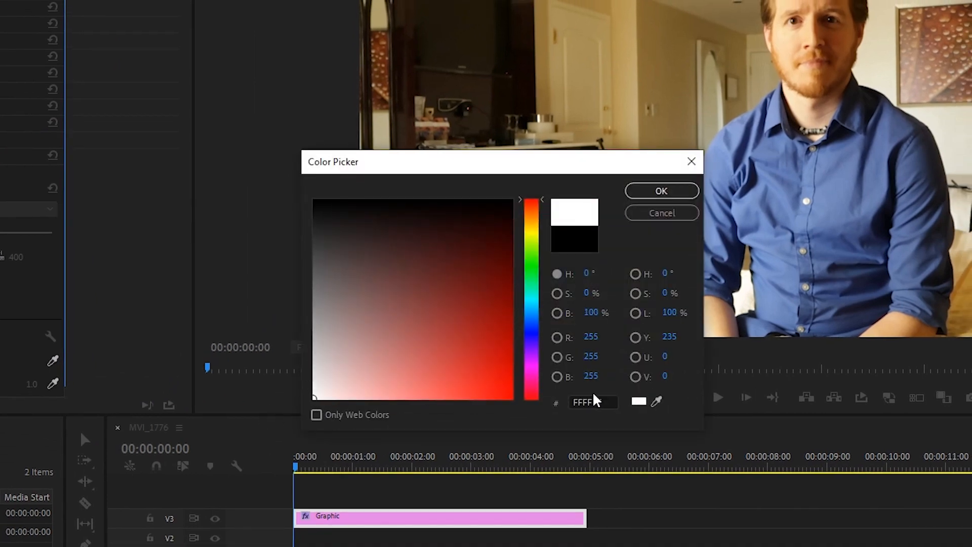
pyautogui.moveTo(608, 402); pyautogui.dragTo(563, 402)
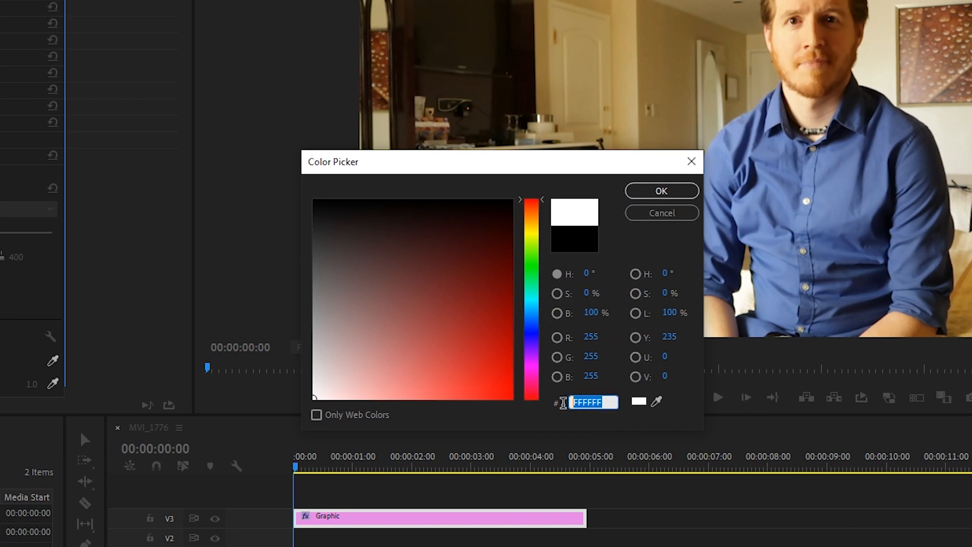
pyautogui.click(564, 422)
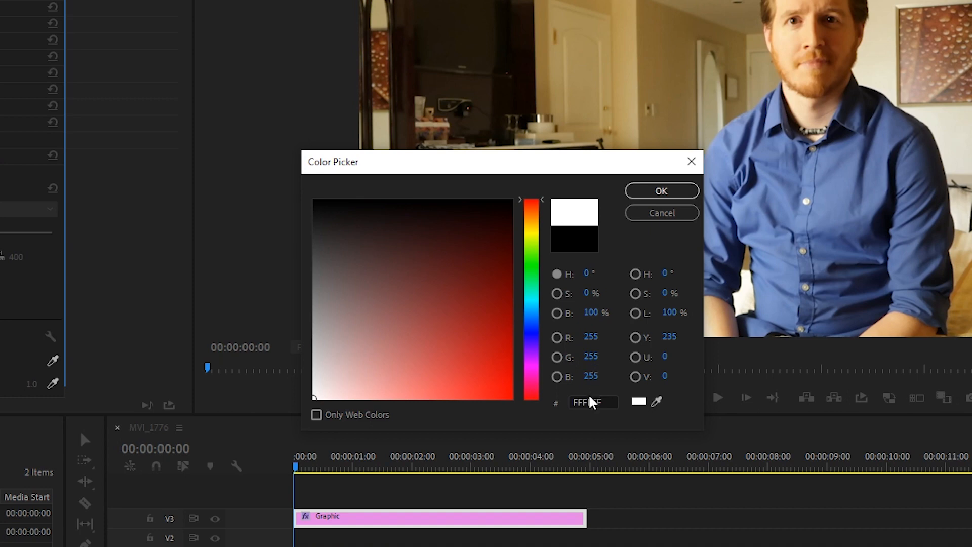
pyautogui.click(653, 191)
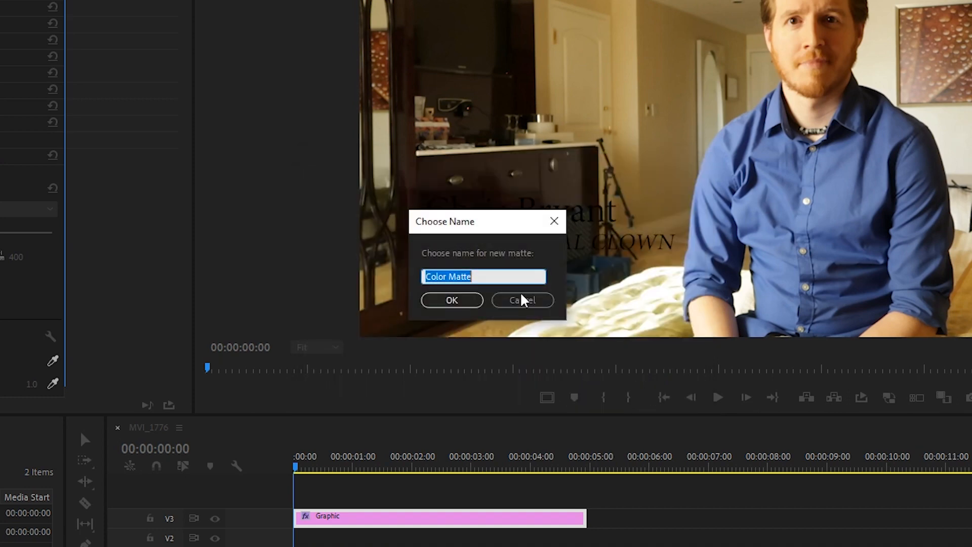
pyautogui.press('BackSpace')
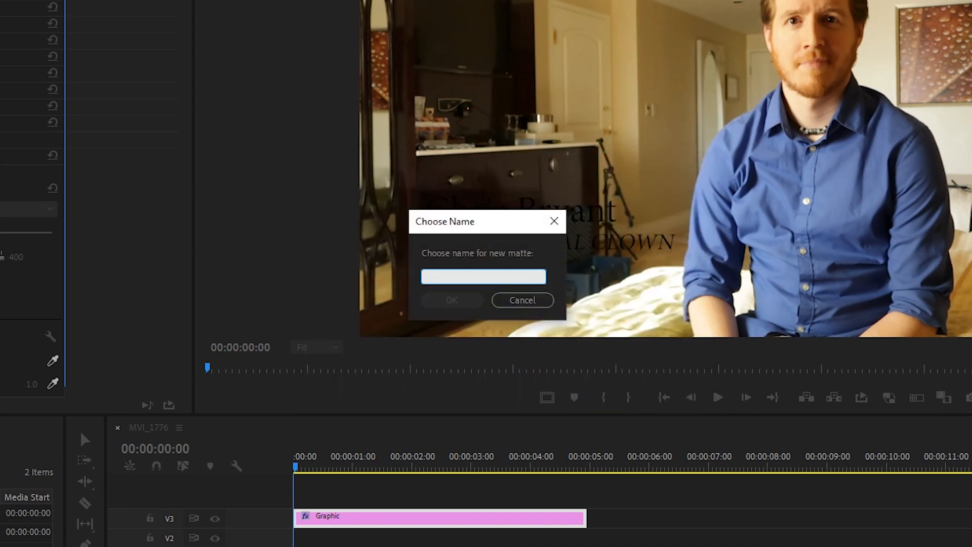
pyautogui.write('White')
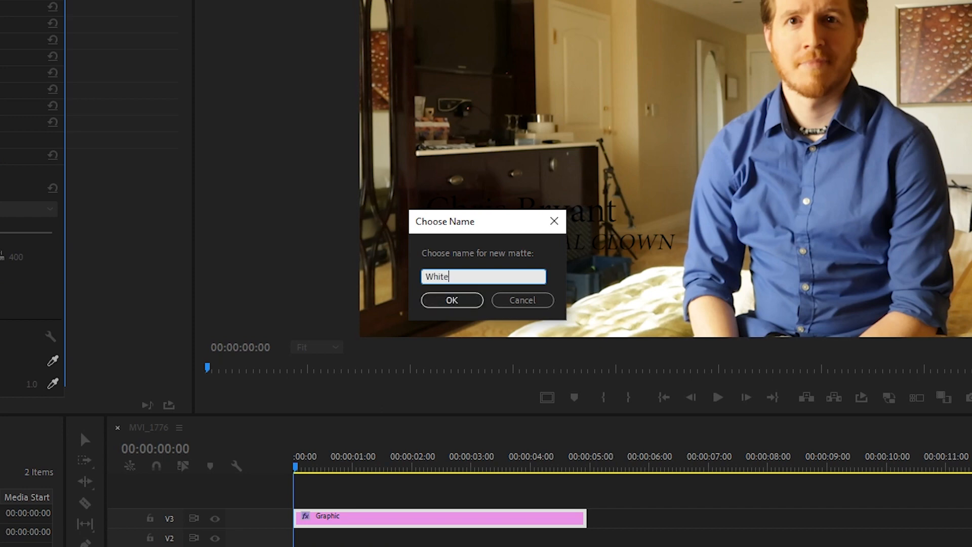
pyautogui.press('Return')
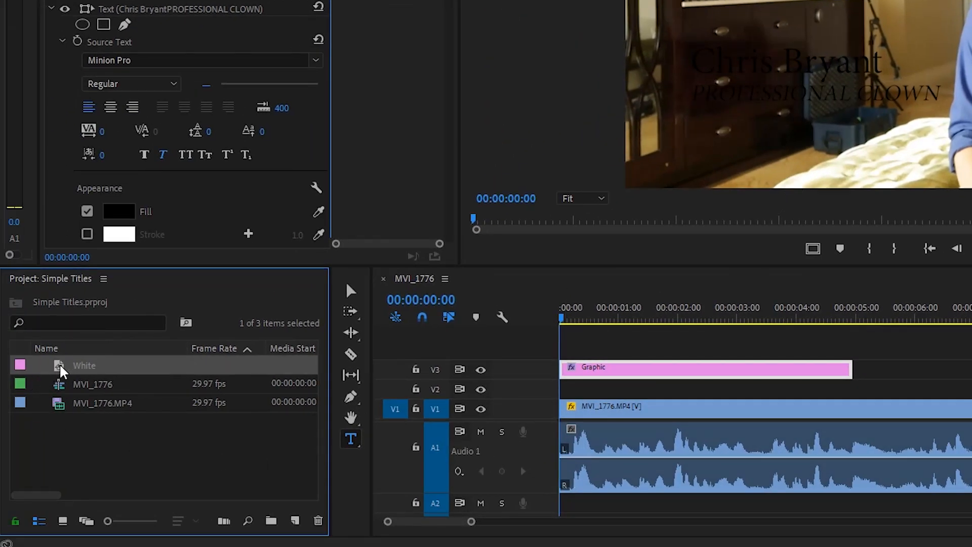
# Place the White matte on V2, shift both clips about two seconds later, and preview.
pyautogui.moveTo(60, 371); pyautogui.dragTo(557, 389)
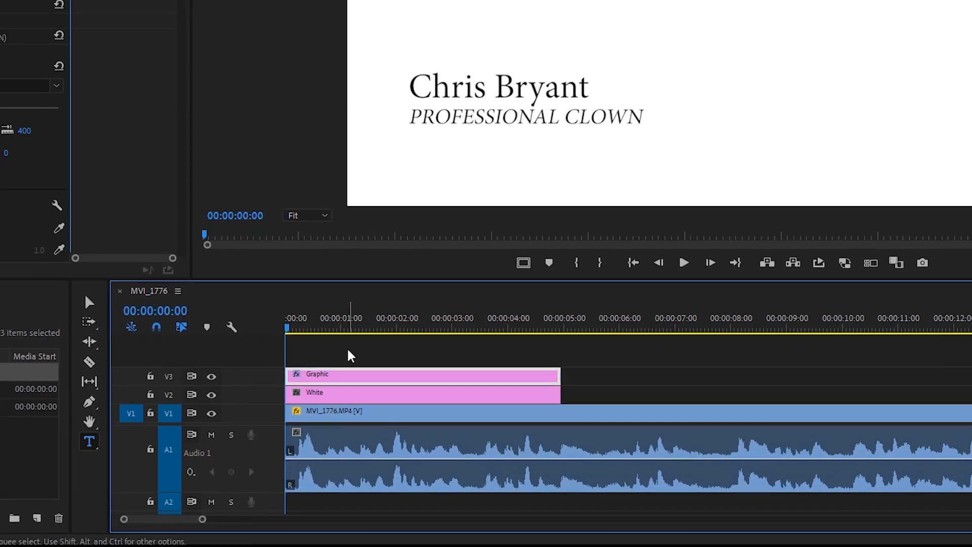
pyautogui.moveTo(351, 340); pyautogui.dragTo(396, 384)
pyautogui.moveTo(363, 444); pyautogui.dragTo(364, 446)
pyautogui.moveTo(366, 449); pyautogui.dragTo(474, 450)
pyautogui.click(412, 385)
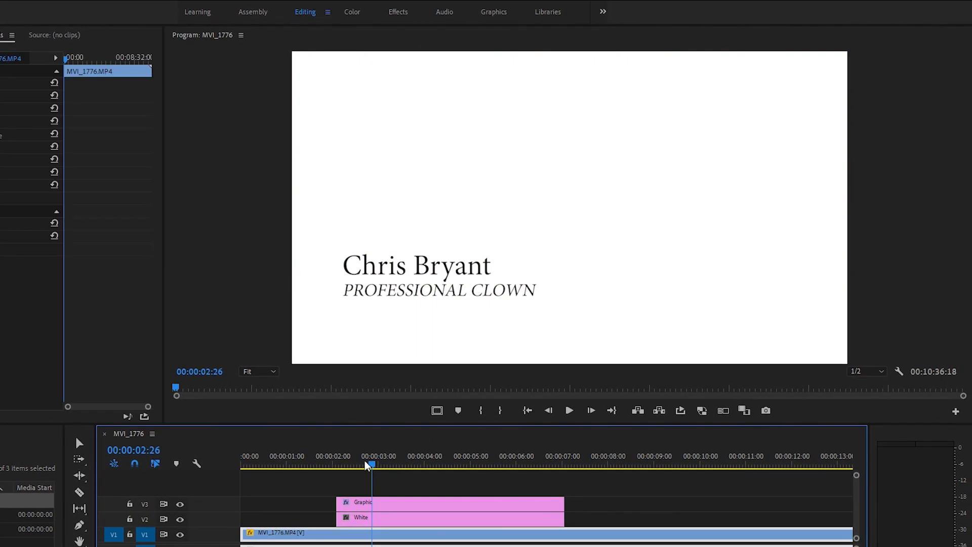
pyautogui.moveTo(368, 464); pyautogui.dragTo(323, 464)
pyautogui.press('space')
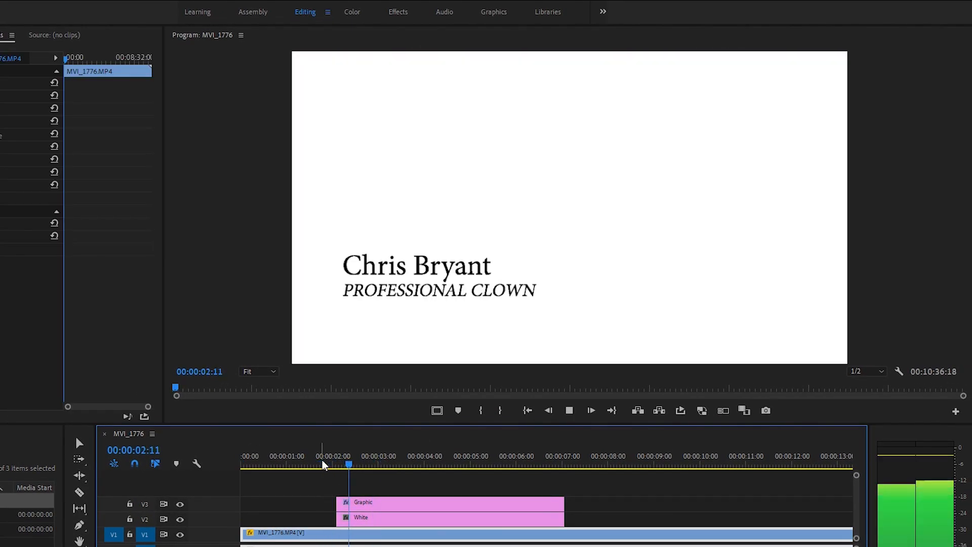
pyautogui.press('space')
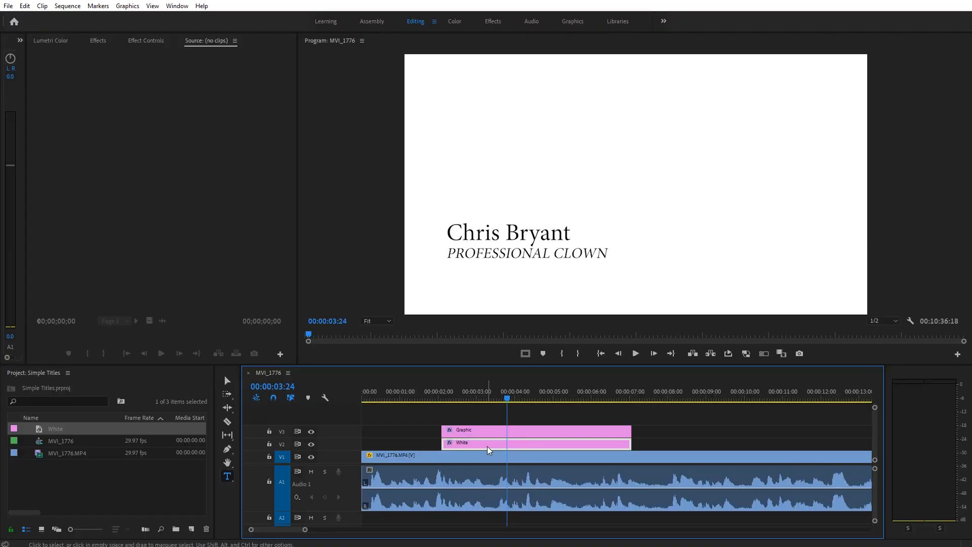
# Apply the Crop effect to the White clip and show its Effect Controls.
pyautogui.click(99, 40)
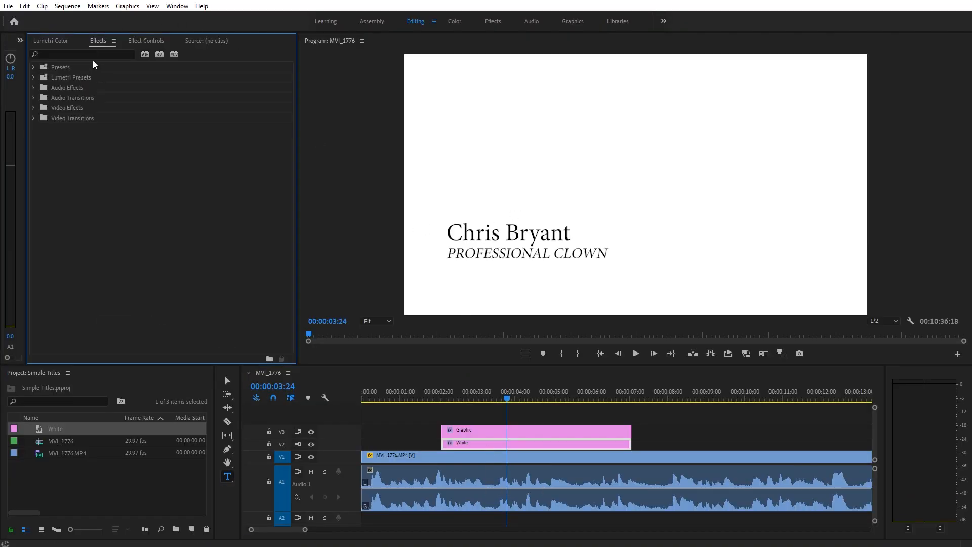
pyautogui.click(89, 51)
pyautogui.write('c')
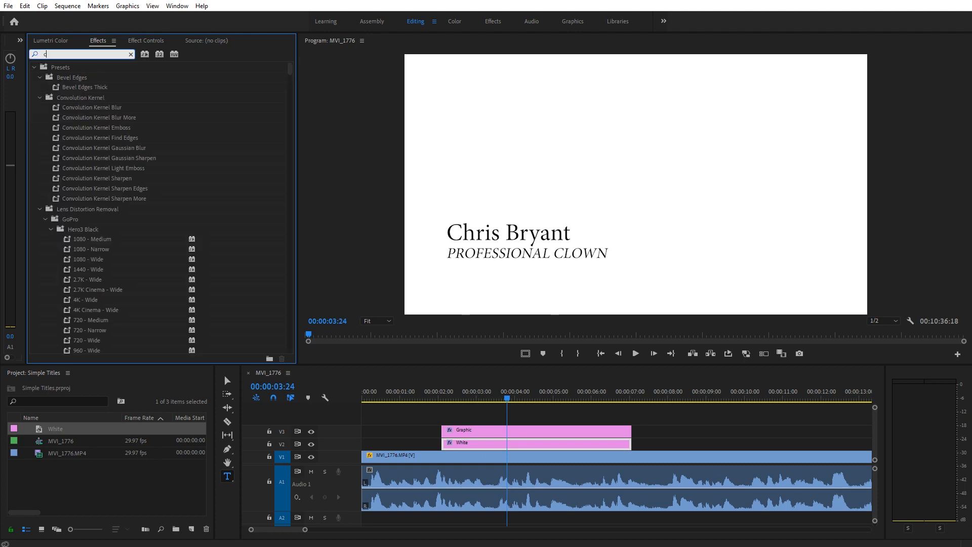
pyautogui.write('rop')
pyautogui.moveTo(70, 128); pyautogui.dragTo(492, 447)
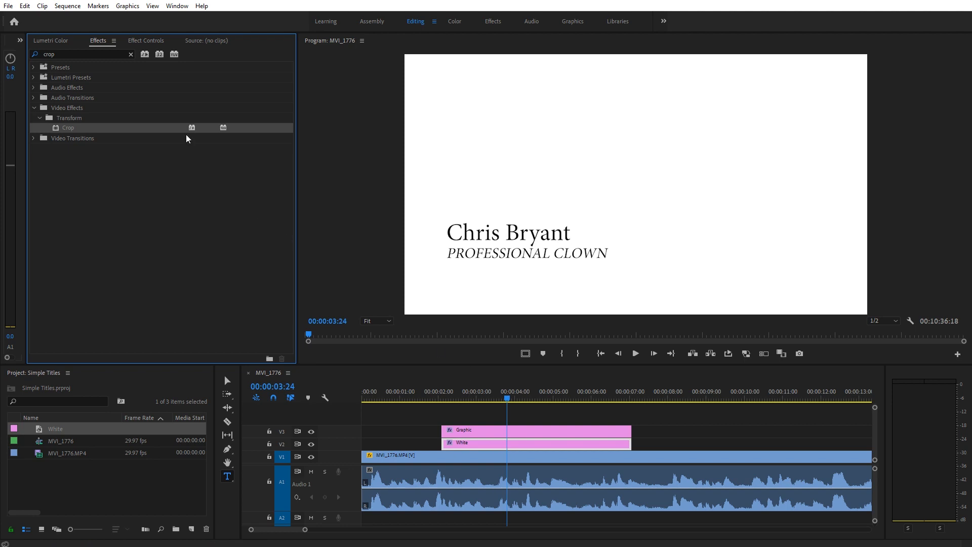
pyautogui.click(149, 45)
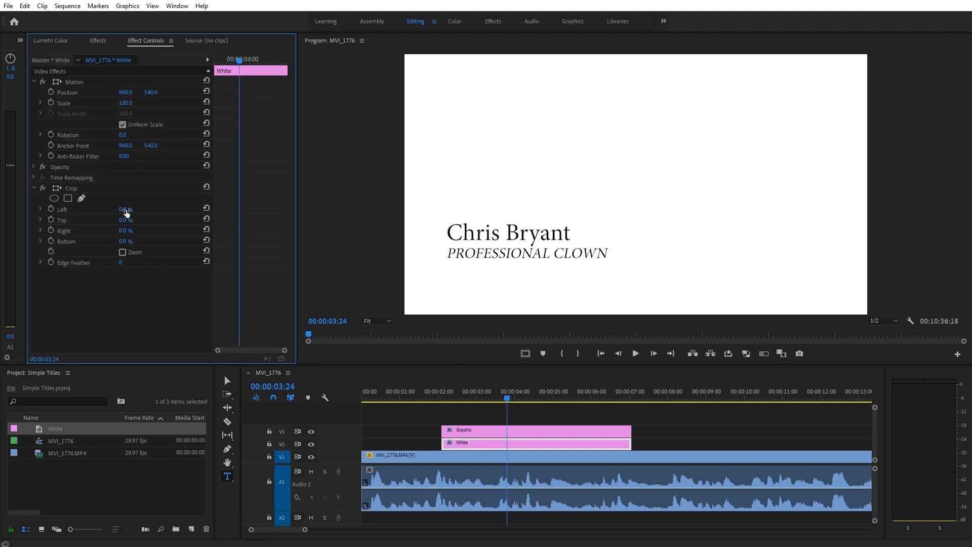
# Crop the White matte to Top 59%, Right 52% and Bottom 16%.
pyautogui.moveTo(124, 224)
pyautogui.mouseDown()
pyautogui.moveTo(136, 222)
pyautogui.moveTo(124, 242)
pyautogui.moveTo(131, 230)
pyautogui.mouseUp()
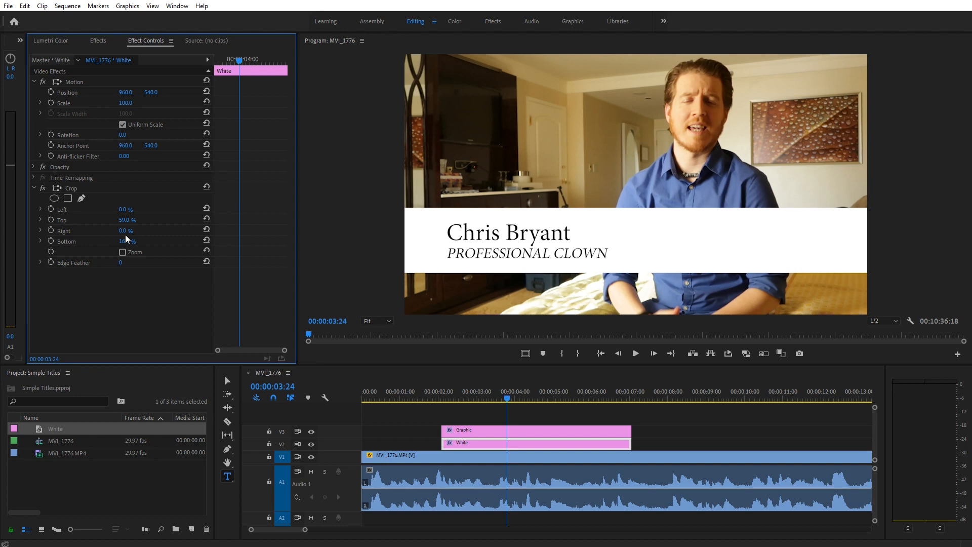
pyautogui.moveTo(124, 231); pyautogui.dragTo(137, 231)
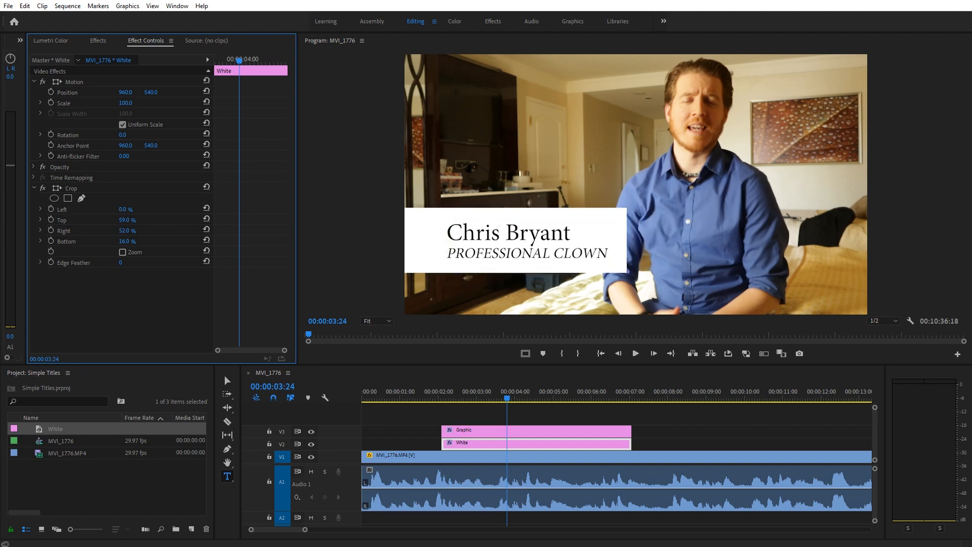
pyautogui.moveTo(122, 209); pyautogui.dragTo(122, 209)
# Set the White matte's opacity to 65%.
pyautogui.click(34, 167)
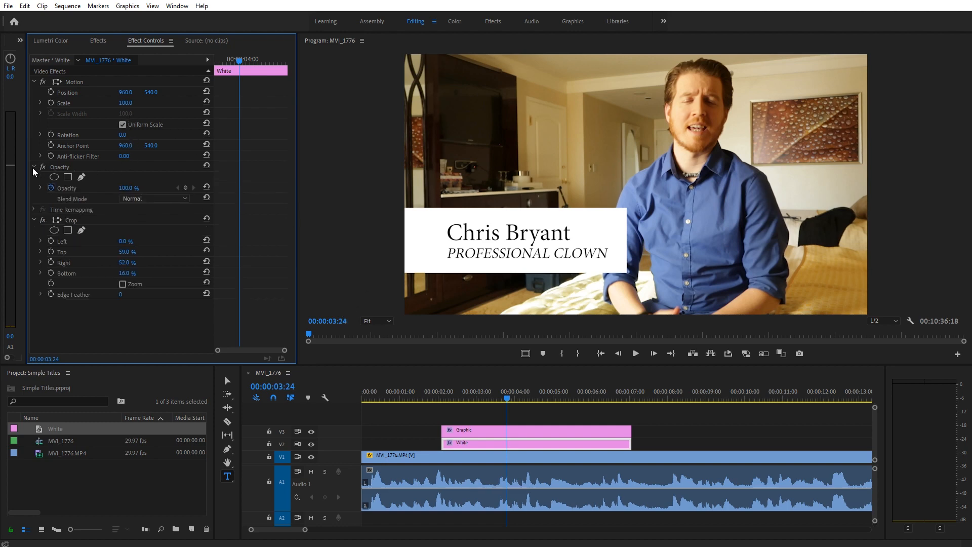
pyautogui.click(134, 188)
pyautogui.write('65')
pyautogui.press('Return')
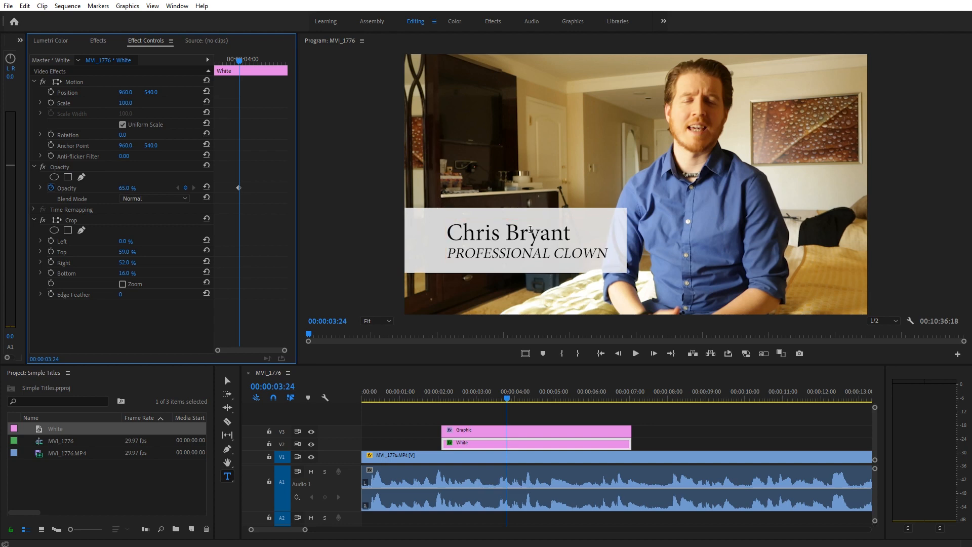
# Preview the semi-transparent bar, then select both the Graphic and White clips.
pyautogui.click(408, 390)
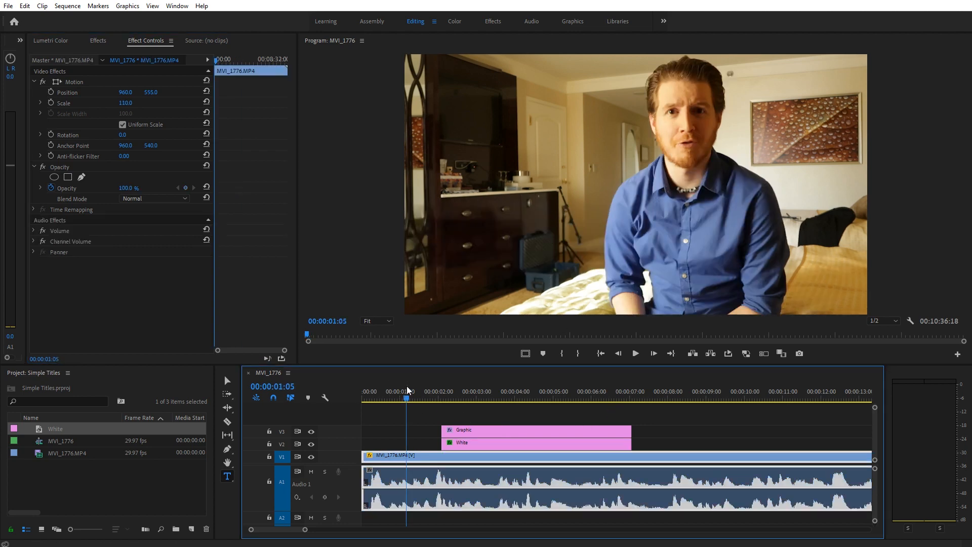
pyautogui.press('space')
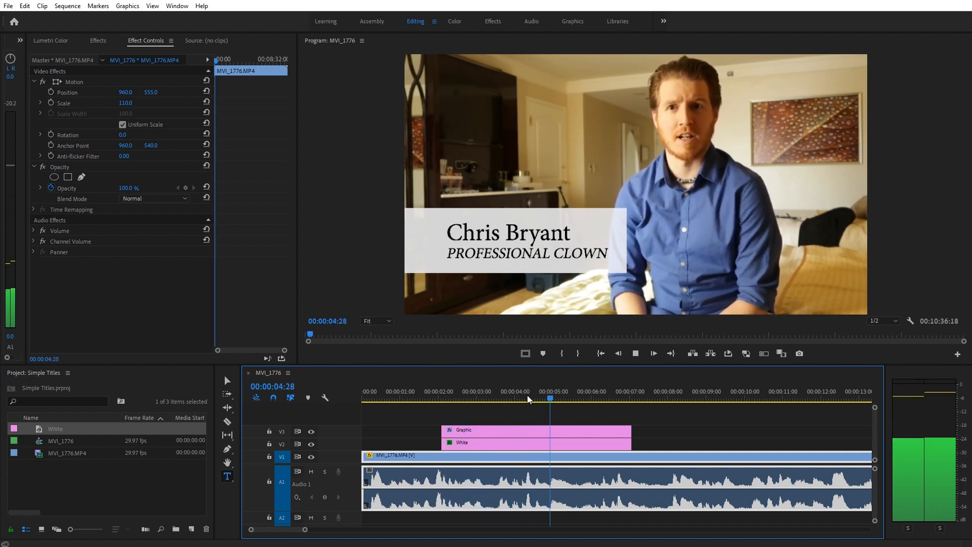
pyautogui.press('space')
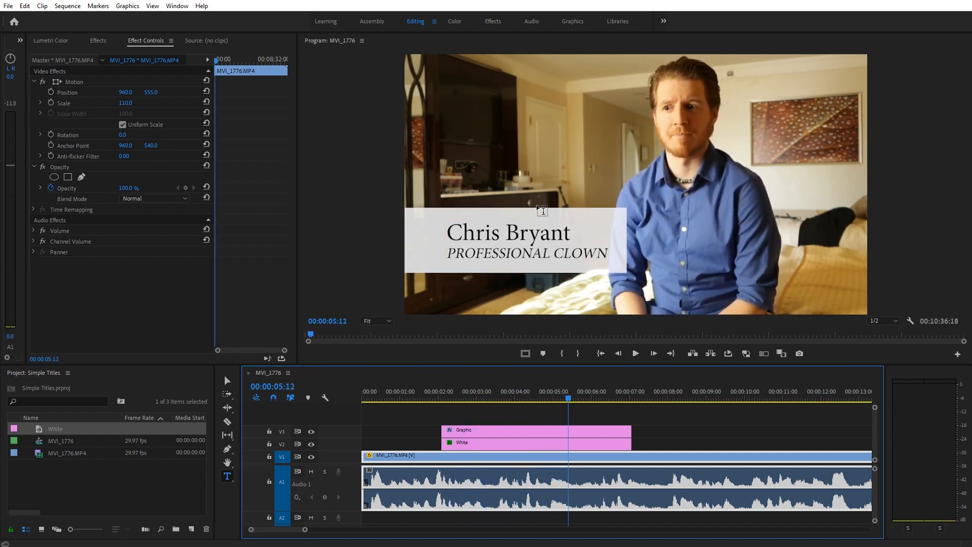
pyautogui.click(496, 420)
pyautogui.moveTo(496, 420); pyautogui.dragTo(506, 443)
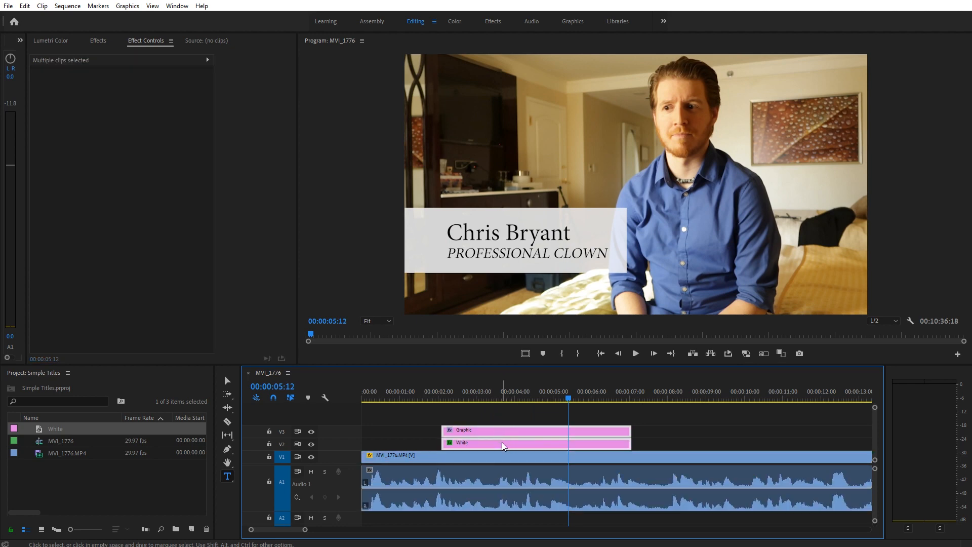
# Add default cross dissolves to both ends of the Graphic and White clips and preview.
pyautogui.hotkey('ctrl', 'd')
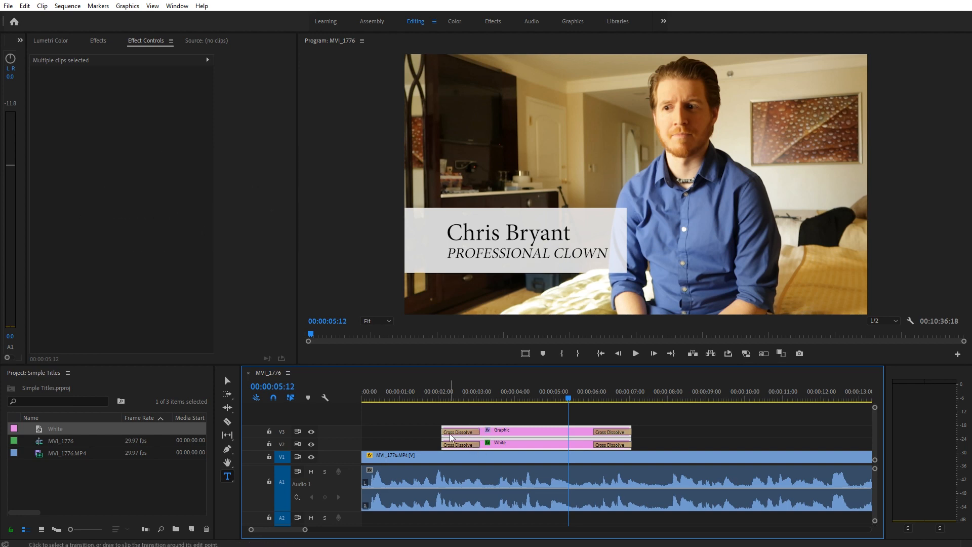
pyautogui.click(418, 393)
pyautogui.press('space')
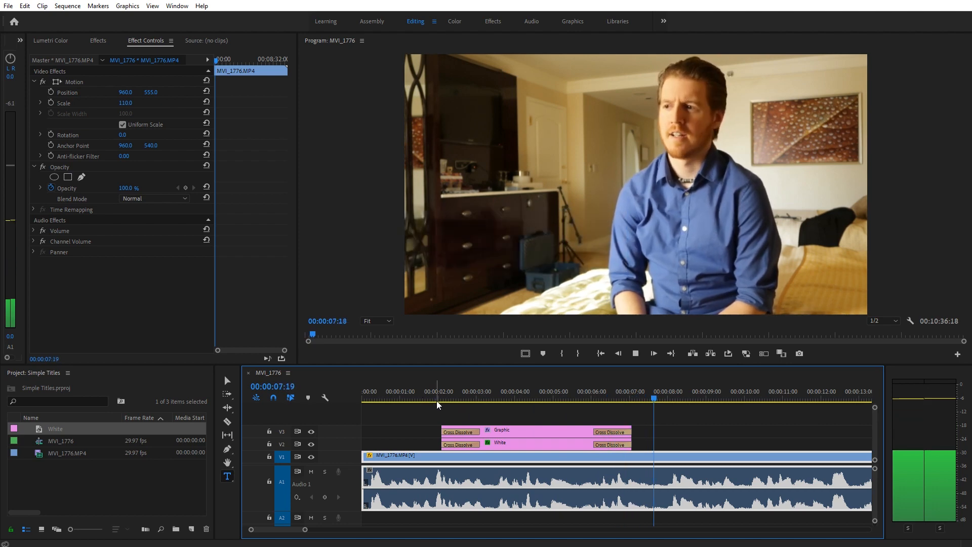
pyautogui.click(428, 394)
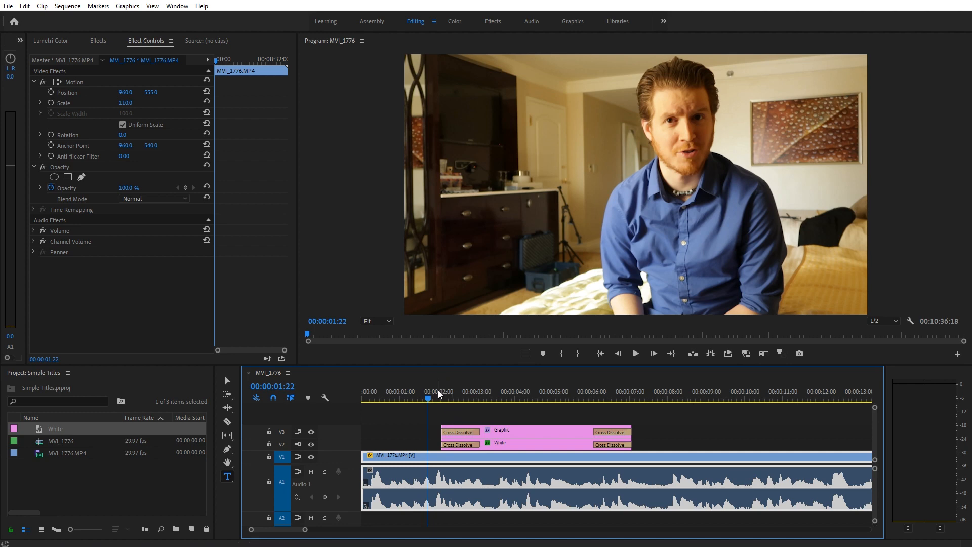
pyautogui.press('space')
# Raise the white bar higher in the frame via Position and preview the result.
pyautogui.click(517, 442)
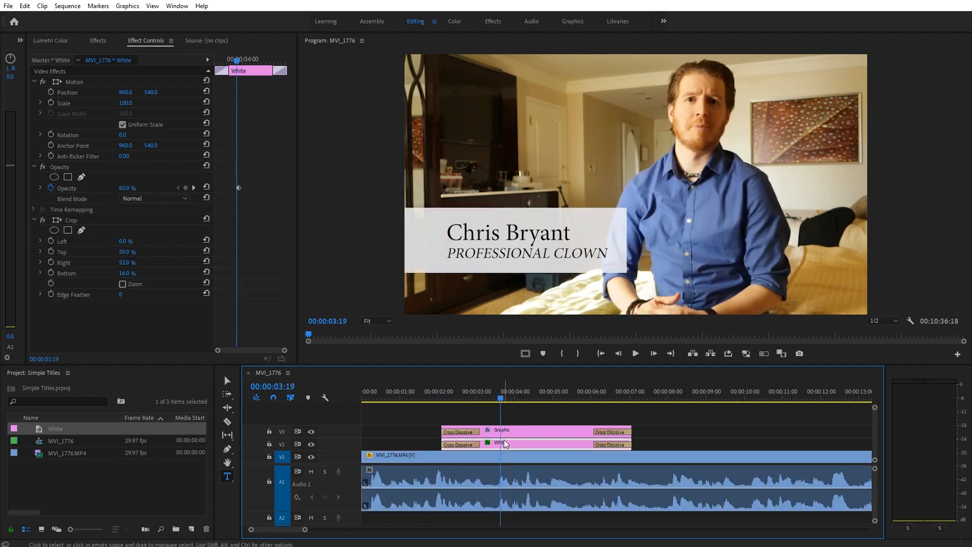
pyautogui.moveTo(146, 92); pyautogui.dragTo(43, 92)
pyautogui.click(529, 431)
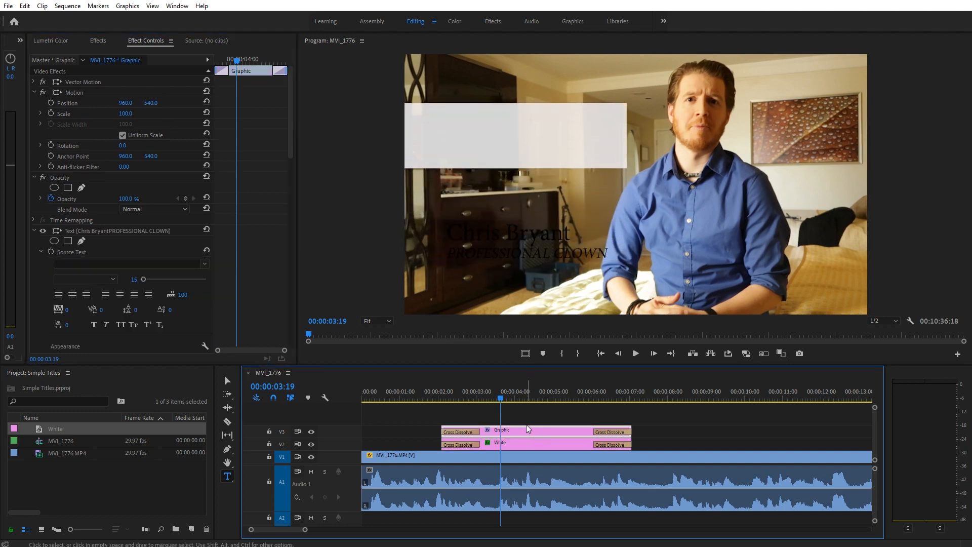
pyautogui.click(227, 380)
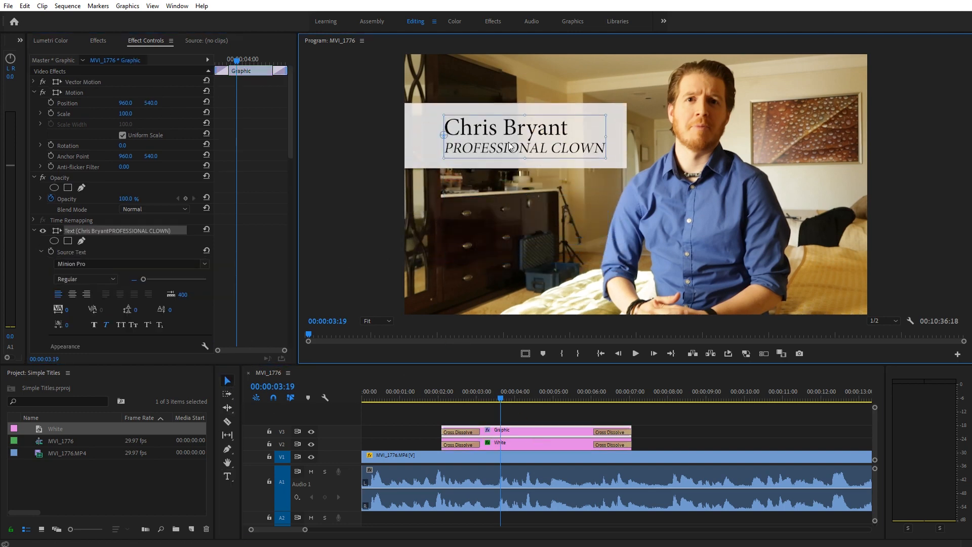
pyautogui.click(433, 397)
pyautogui.press('space')
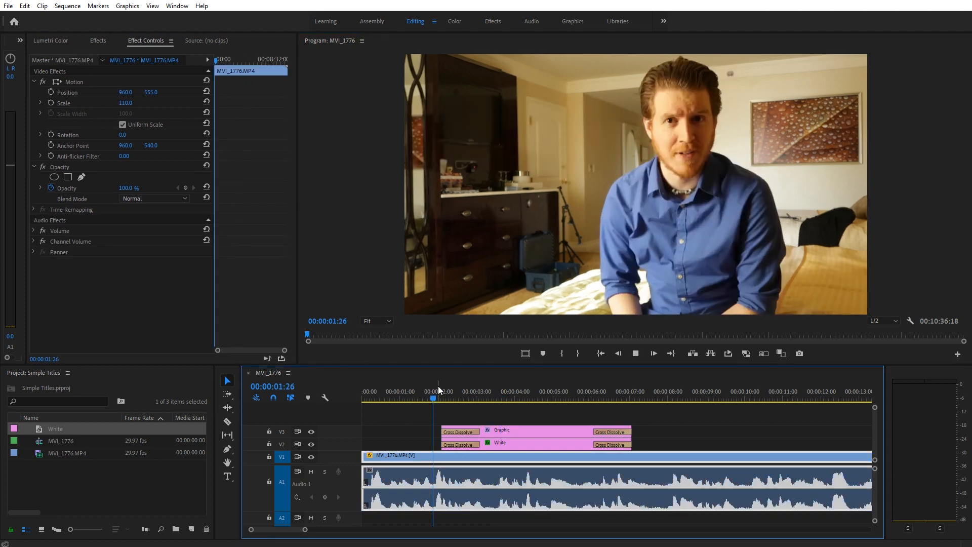
pyautogui.press('space')
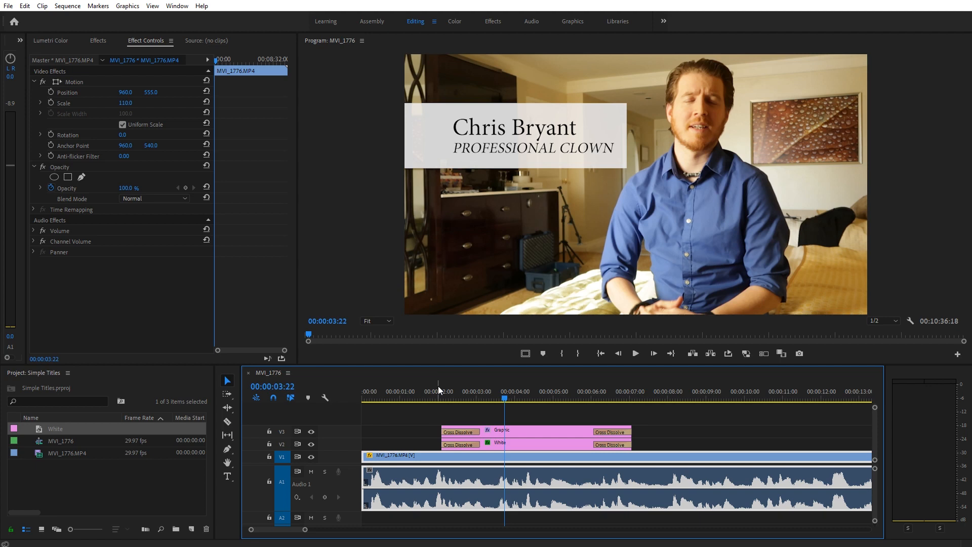
# Make the PROFESSIONAL CLOWN subtitle Faux Bold.
pyautogui.doubleClick(521, 146)
pyautogui.tripleClick(522, 147)
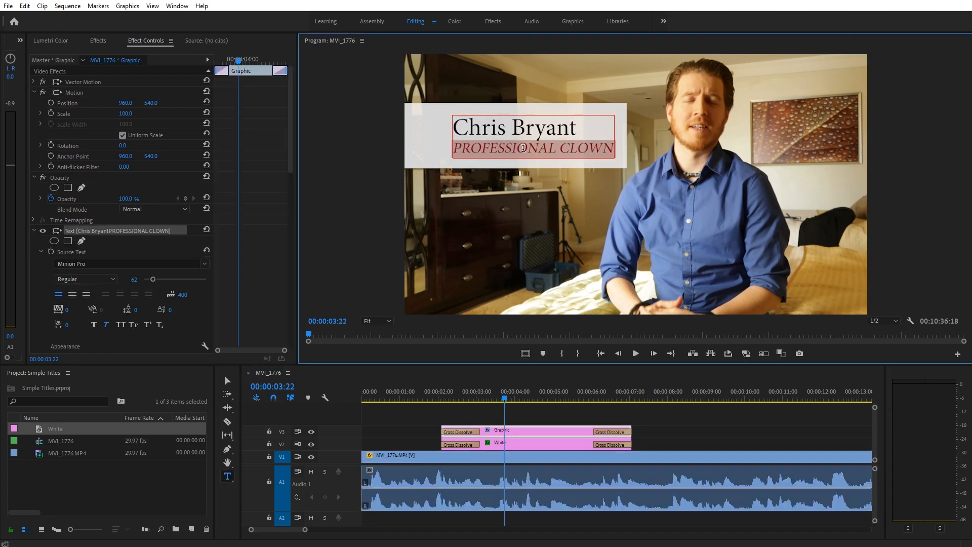
pyautogui.click(94, 325)
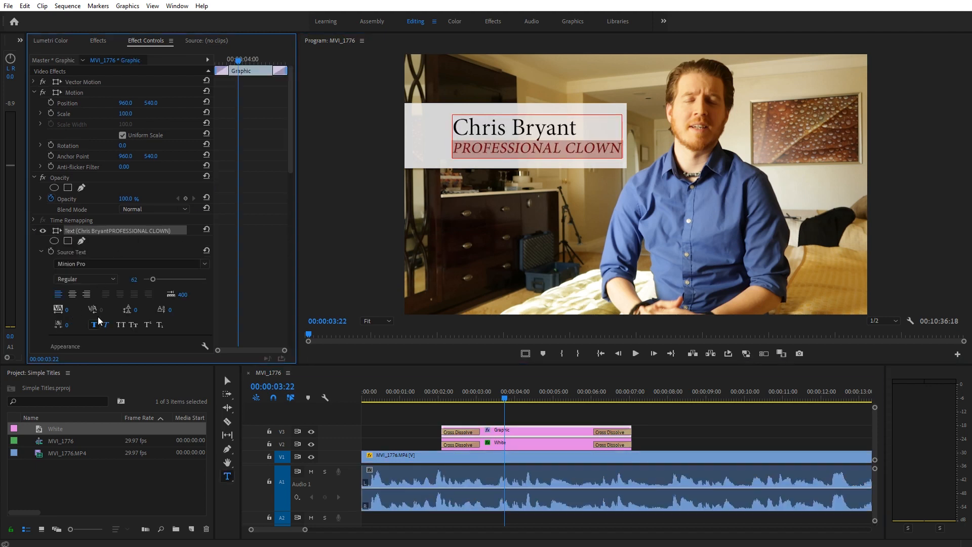
pyautogui.click(489, 133)
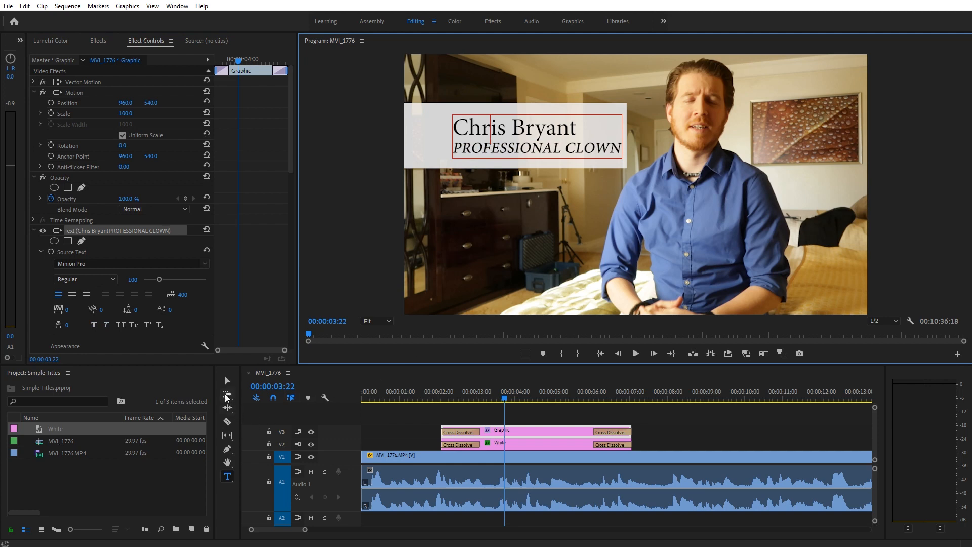
# Shift the title text slightly left on the white bar.
pyautogui.click(227, 380)
pyautogui.moveTo(473, 150); pyautogui.dragTo(464, 150)
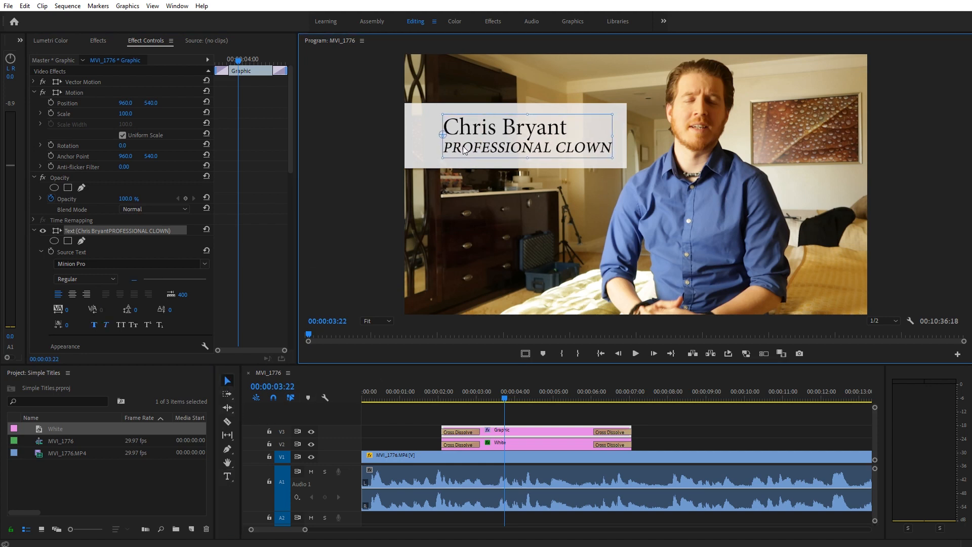
pyautogui.click(497, 412)
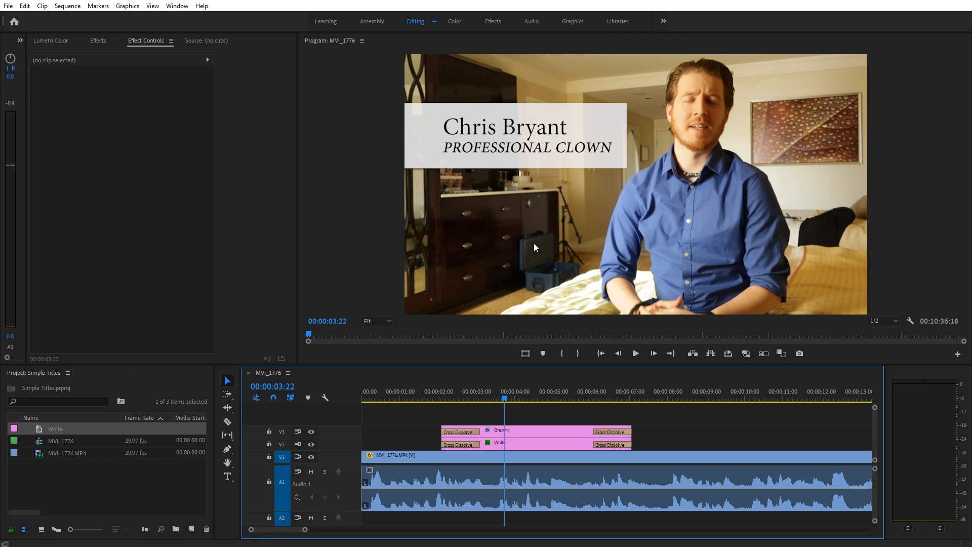
# Delete the opening cross dissolves on the title and bar clips.
pyautogui.click(464, 430)
pyautogui.press('Delete')
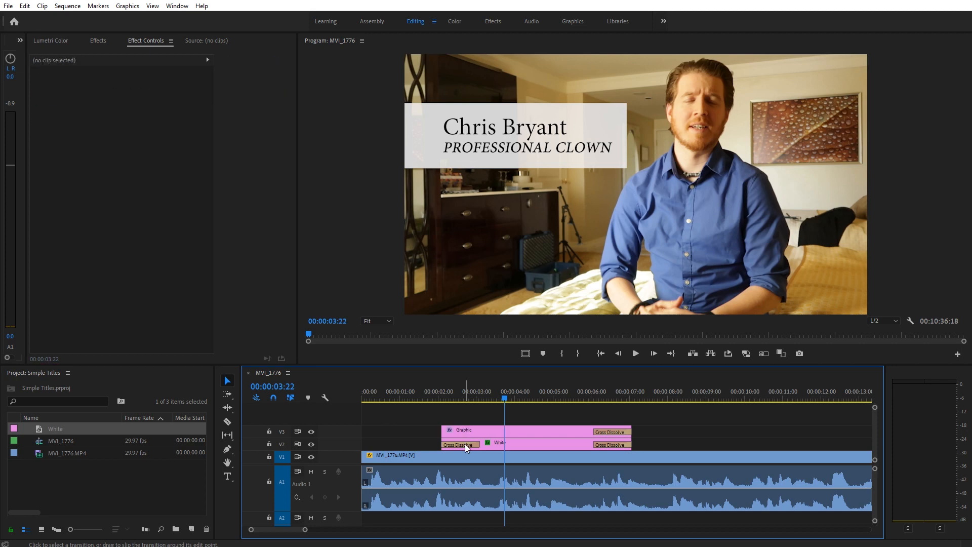
pyautogui.click(465, 445)
pyautogui.press('Delete')
# Preview the title's entrance and mute the A1 audio track.
pyautogui.click(429, 393)
pyautogui.press('space')
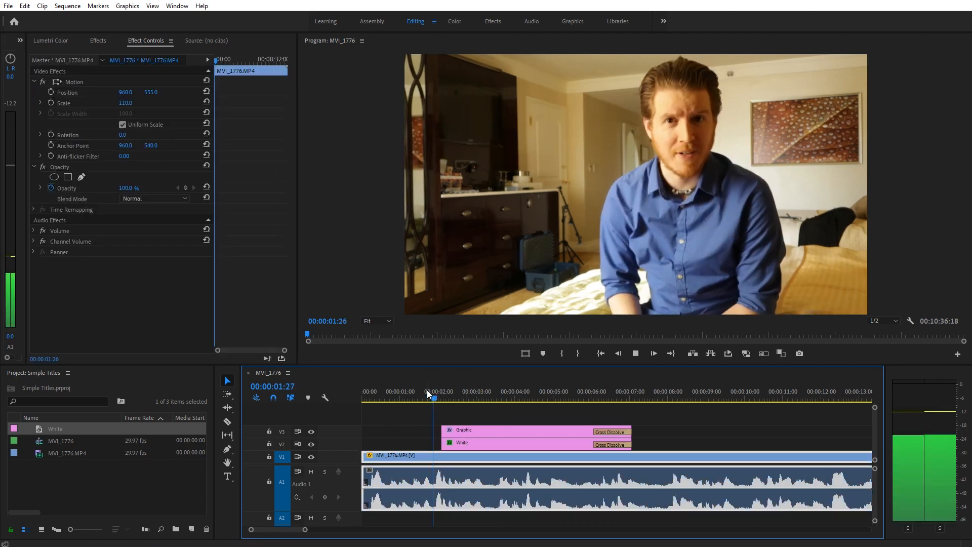
pyautogui.press('space')
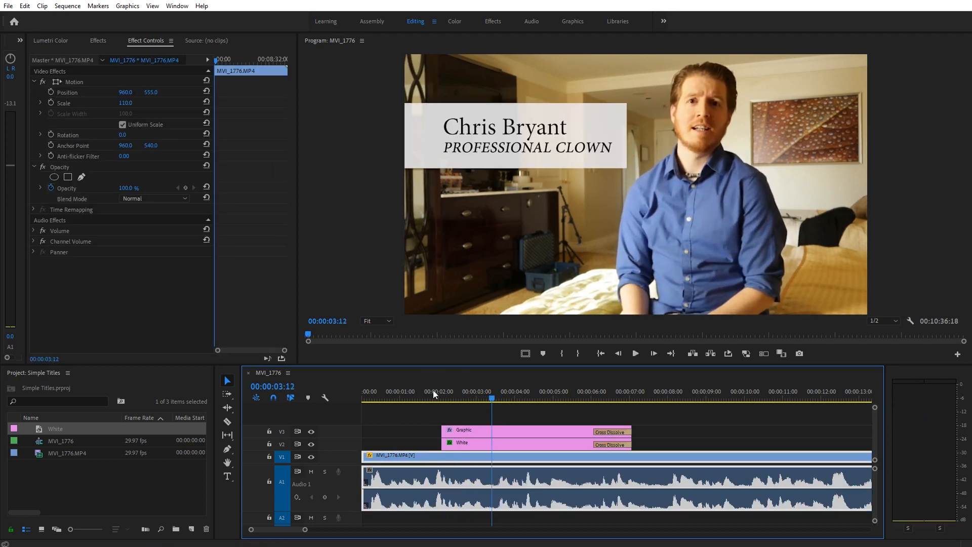
pyautogui.moveTo(491, 399)
pyautogui.mouseDown()
pyautogui.moveTo(441, 392)
pyautogui.moveTo(482, 395)
pyautogui.mouseUp()
pyautogui.click(310, 472)
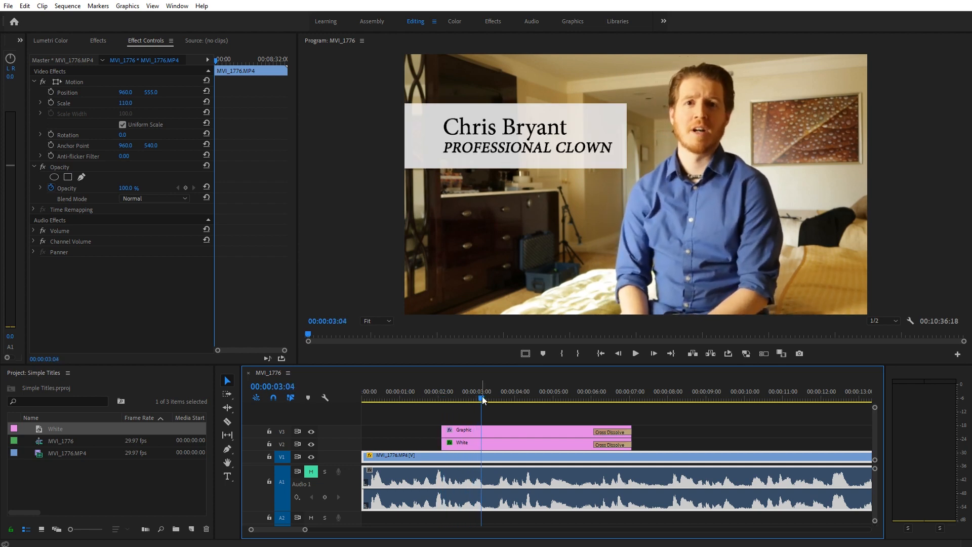
# Keyframe the title's Position and push the name text off-screen left at 00:00:02:03.
pyautogui.click(480, 431)
pyautogui.click(78, 93)
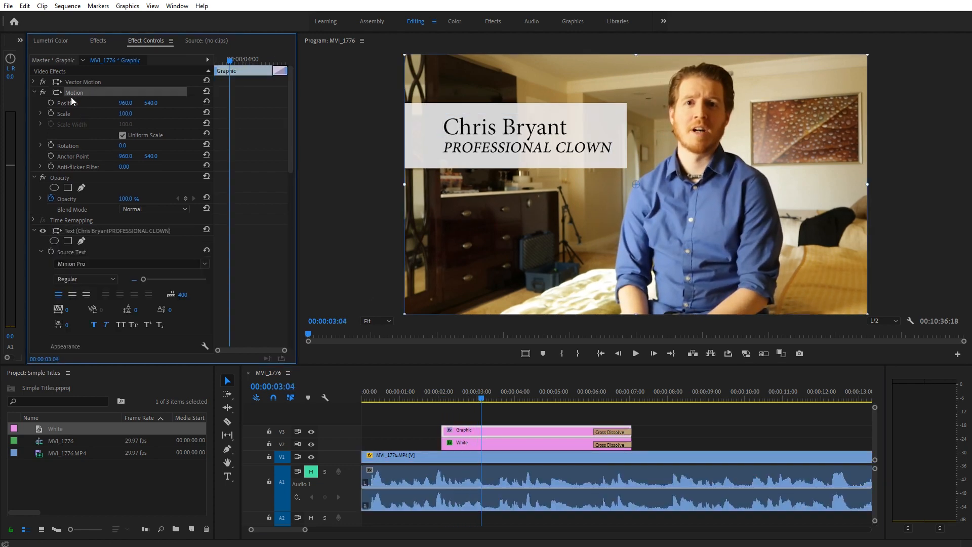
pyautogui.click(51, 101)
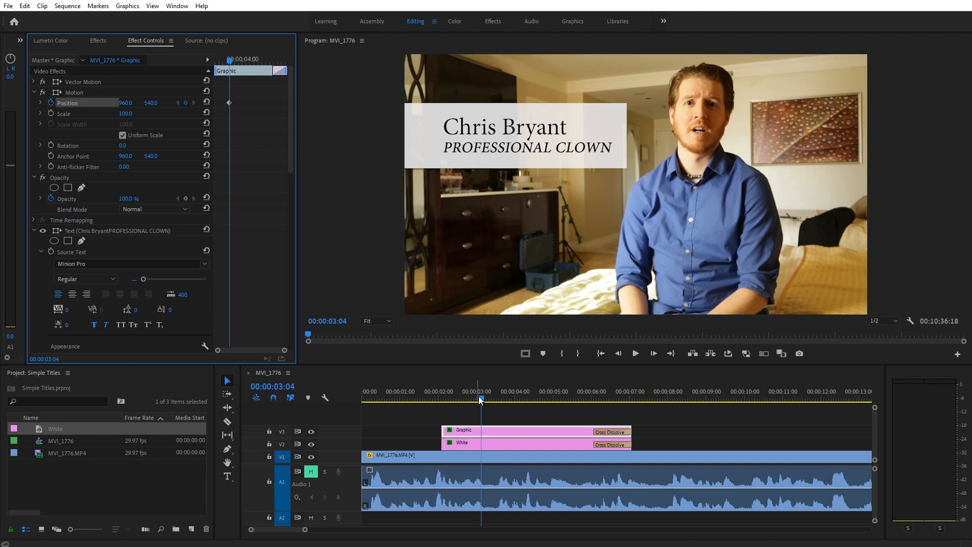
pyautogui.moveTo(483, 397); pyautogui.dragTo(444, 397)
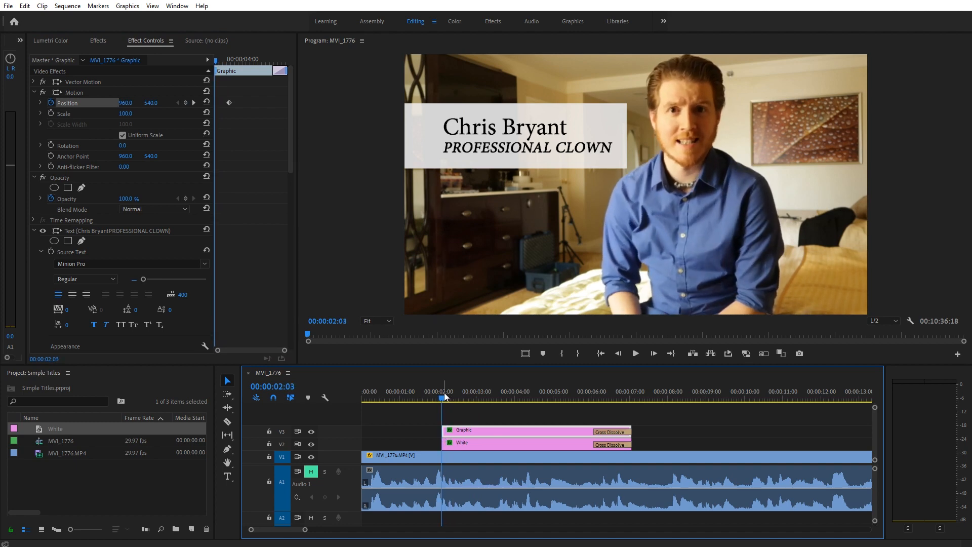
pyautogui.click(185, 102)
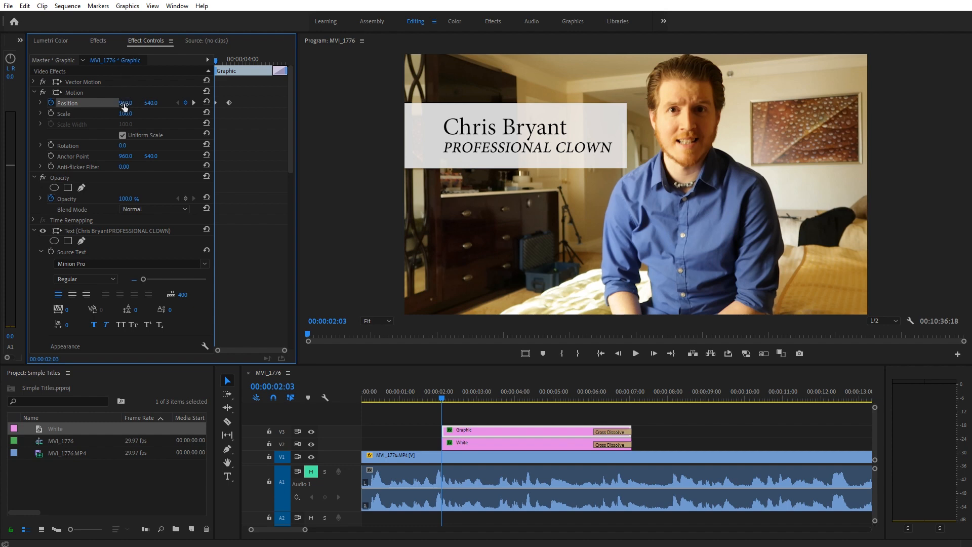
pyautogui.moveTo(125, 103); pyautogui.dragTo(0, 102)
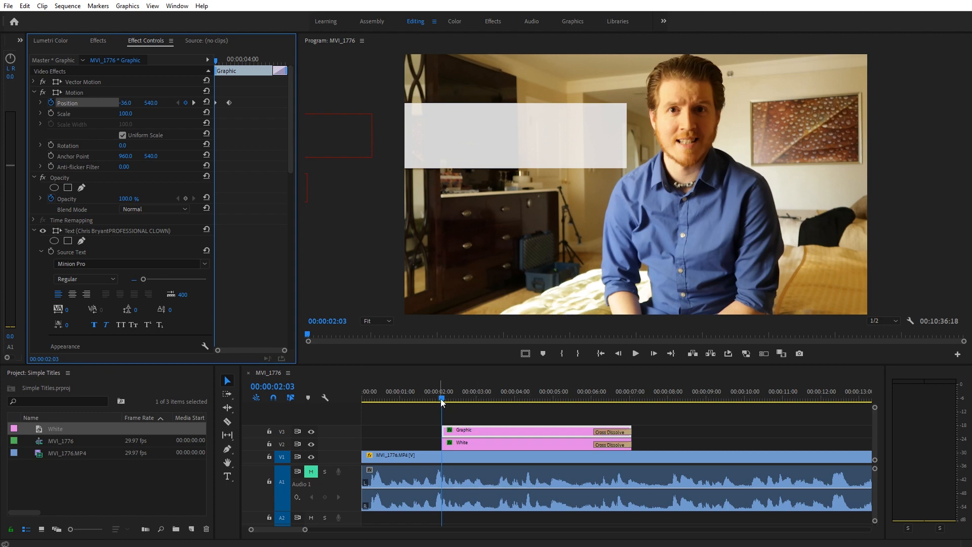
# Preview the text sliding in and go to the final Position keyframe at 00:00:03:04.
pyautogui.press('space')
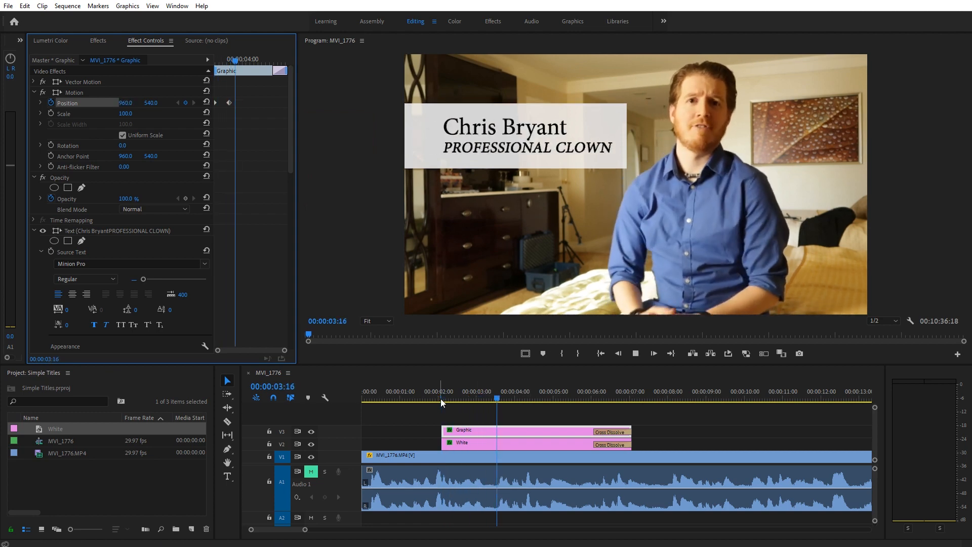
pyautogui.click(451, 398)
pyautogui.moveTo(460, 391); pyautogui.dragTo(468, 390)
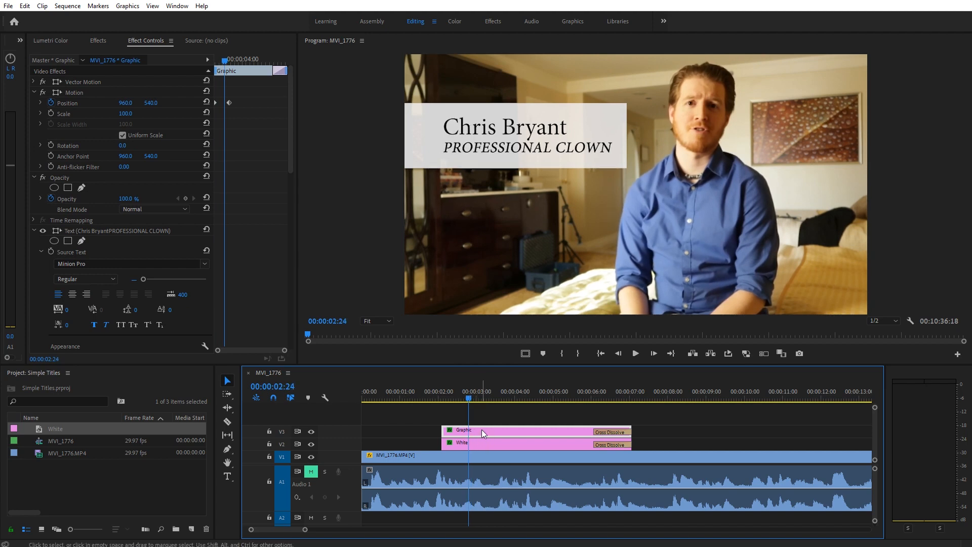
pyautogui.click(40, 103)
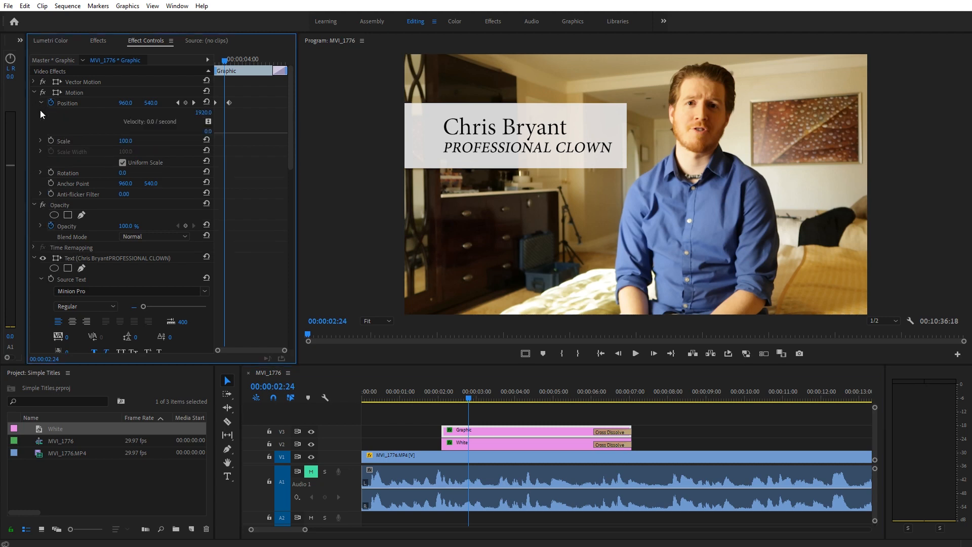
pyautogui.click(194, 103)
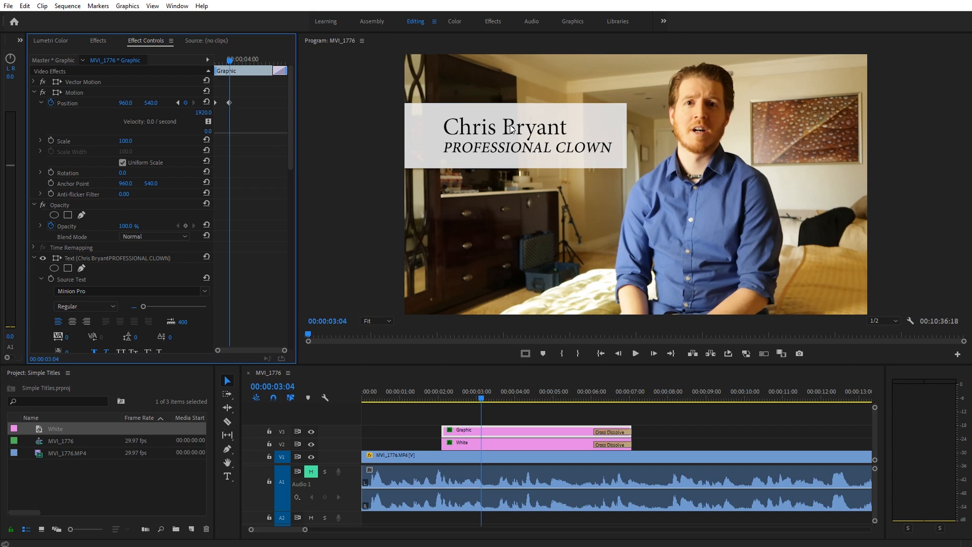
# Keyframe the White bar's Position at 03:04 and move it off-screen left at 02:03.
pyautogui.click(504, 445)
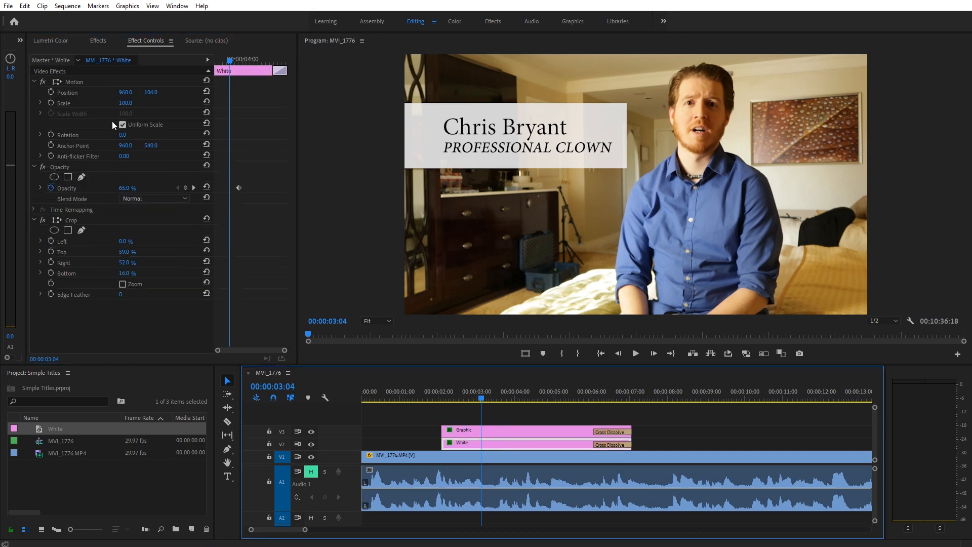
pyautogui.click(52, 92)
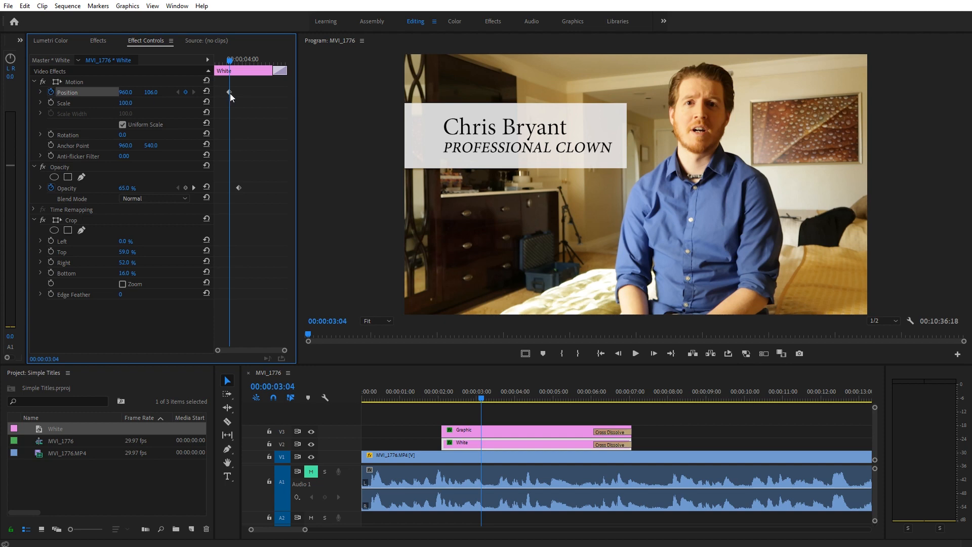
pyautogui.click(480, 428)
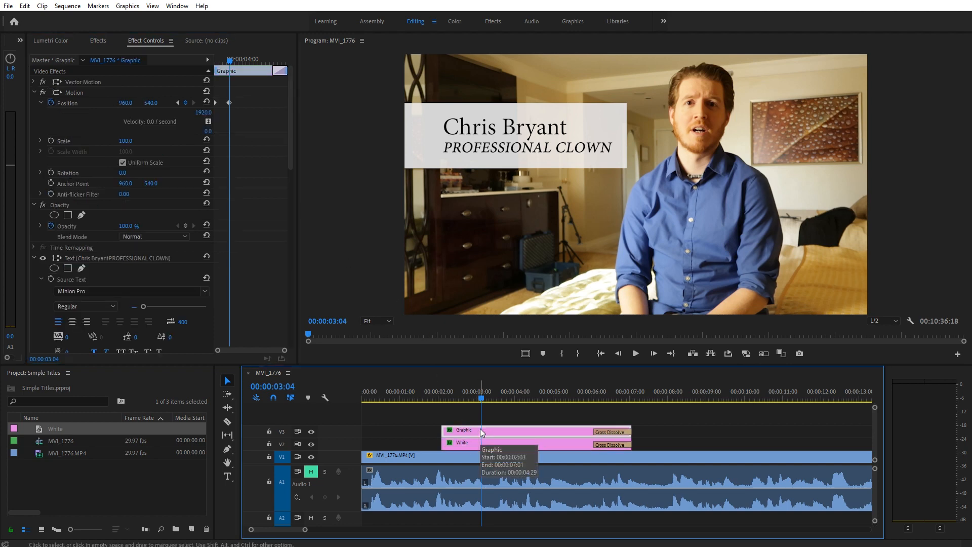
pyautogui.click(230, 102)
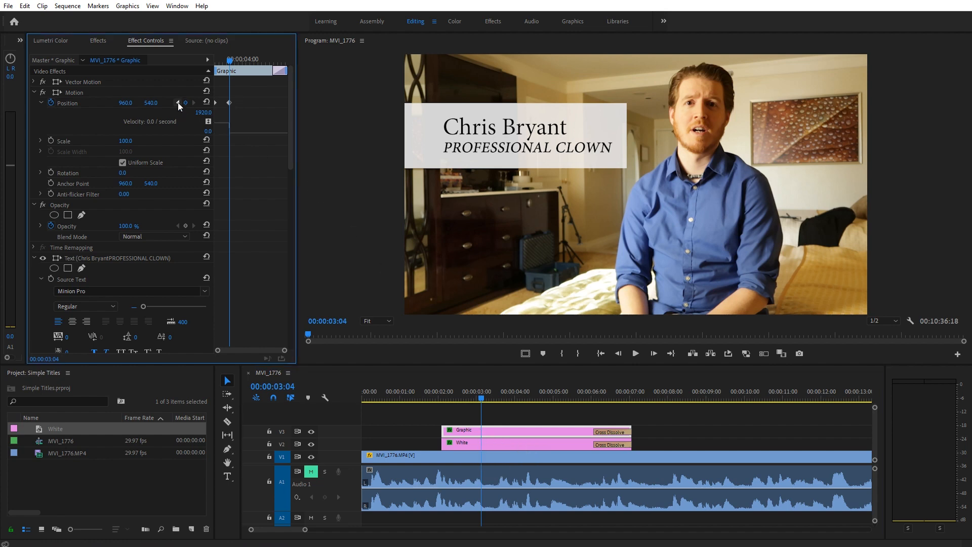
pyautogui.click(178, 102)
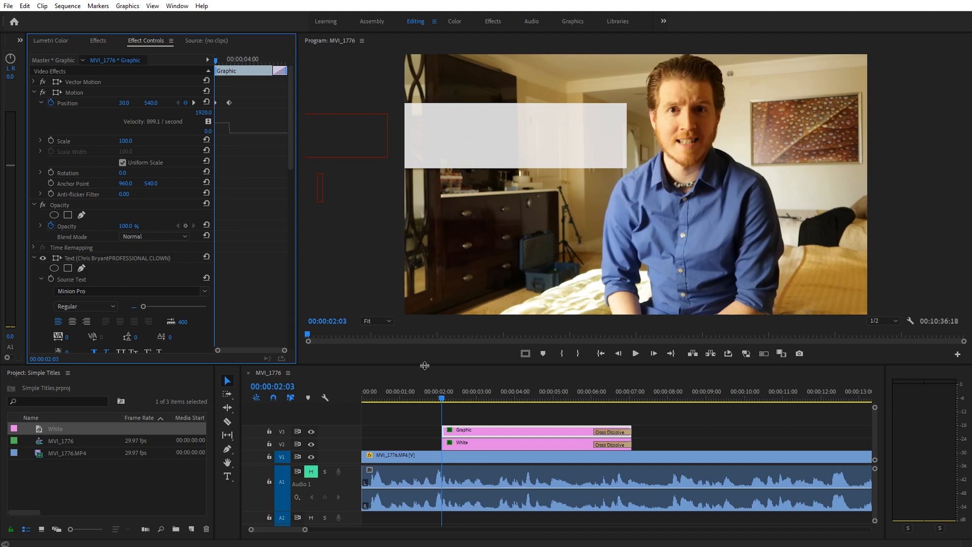
pyautogui.click(473, 444)
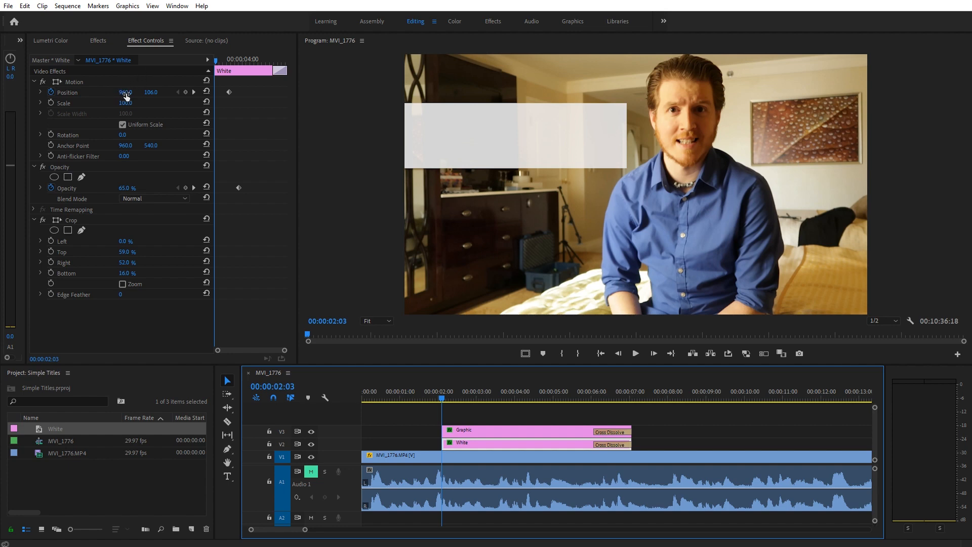
pyautogui.moveTo(124, 94); pyautogui.dragTo(0, 94)
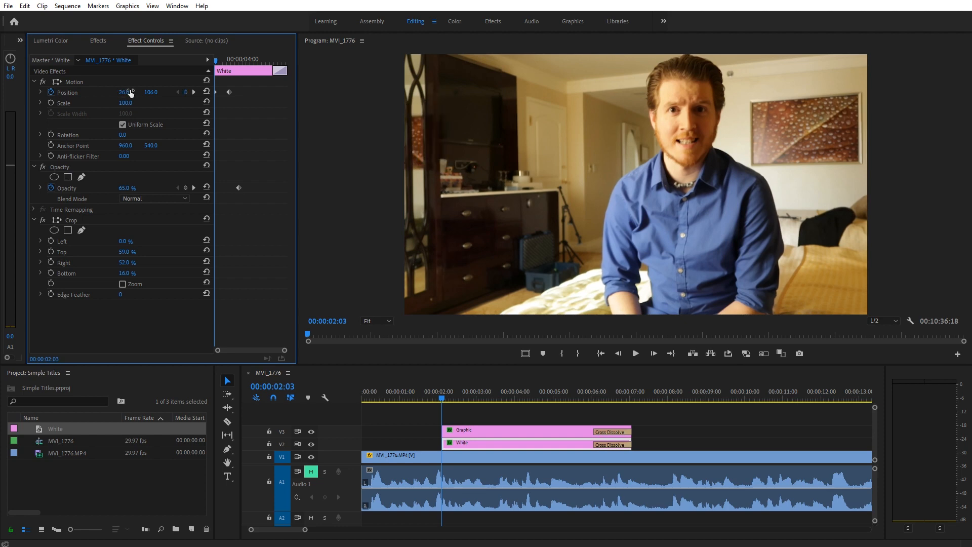
# Replay the bar and text sliding in together, then reselect the name text clip.
pyautogui.press('space')
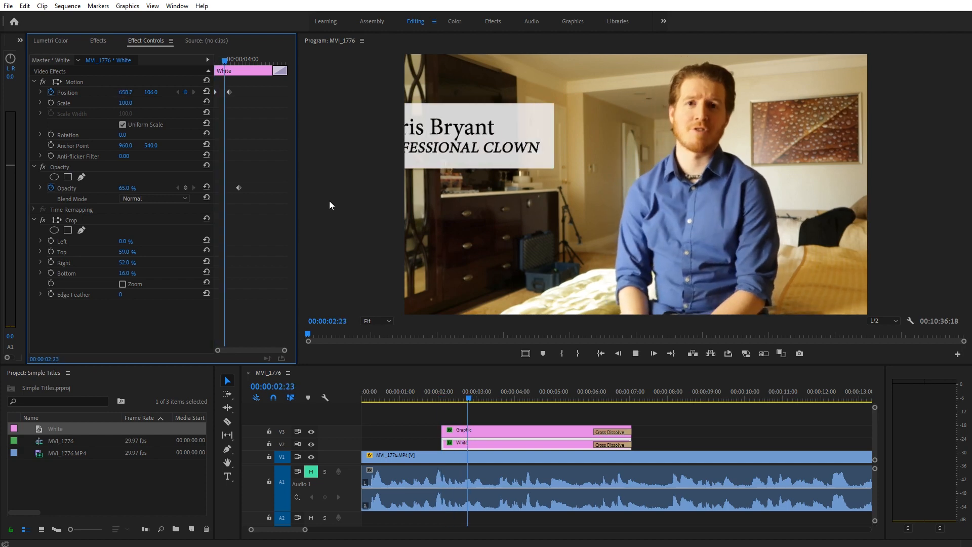
pyautogui.press('space')
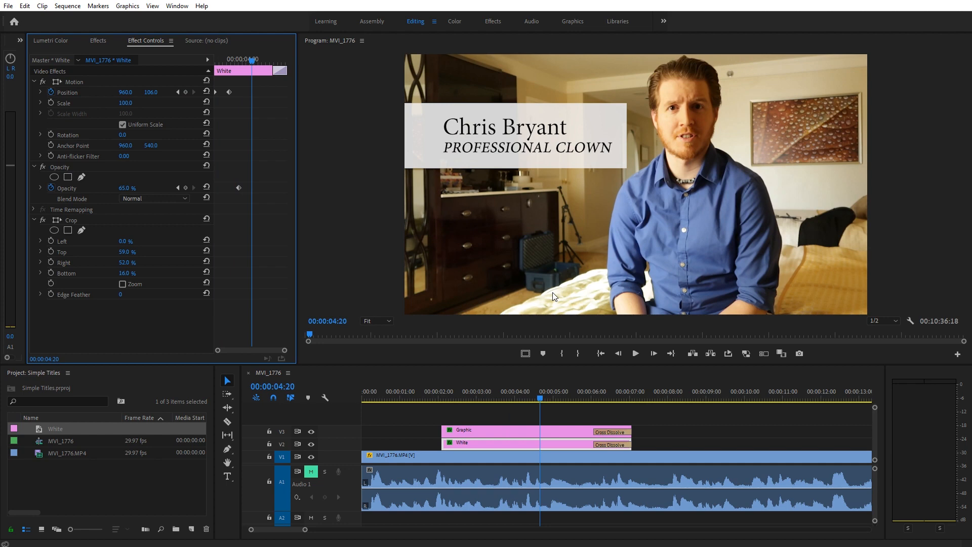
pyautogui.click(445, 391)
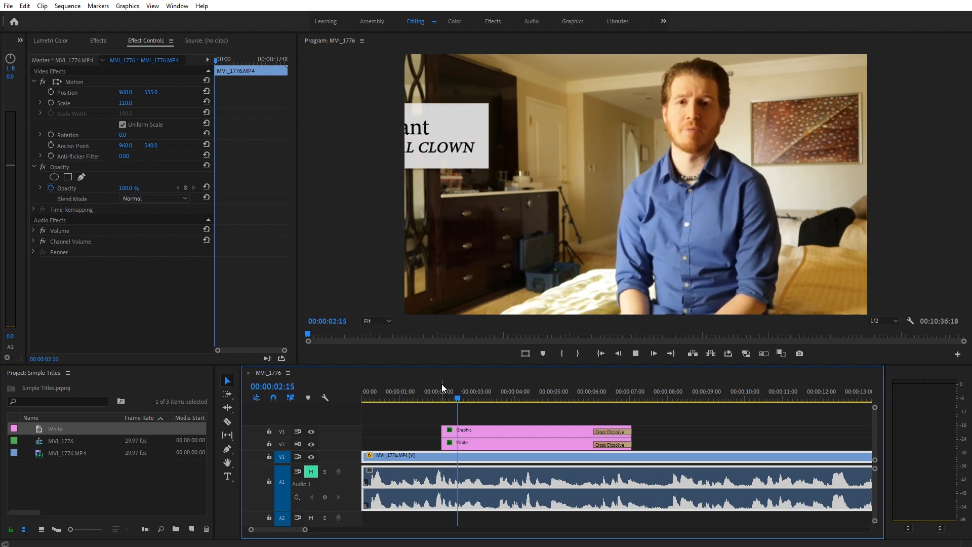
pyautogui.click(462, 390)
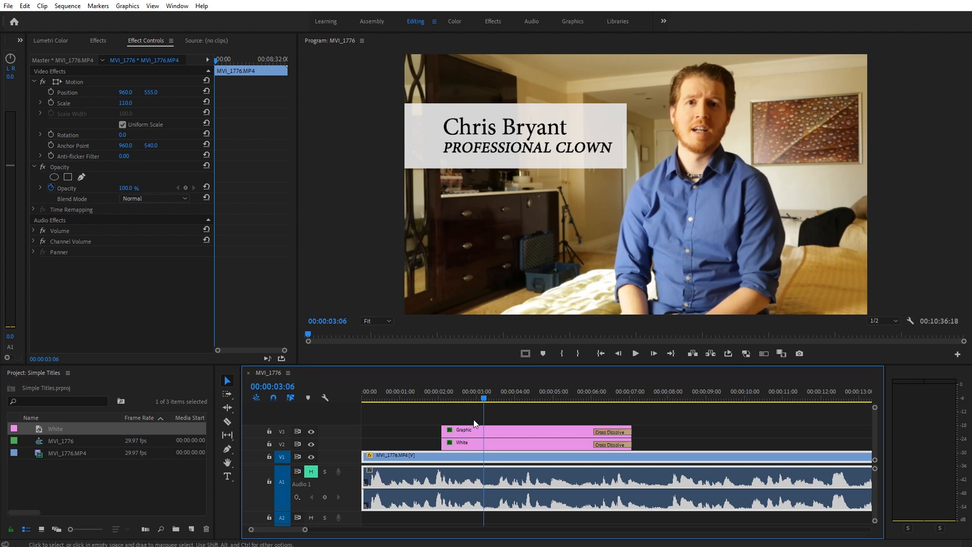
pyautogui.click(490, 430)
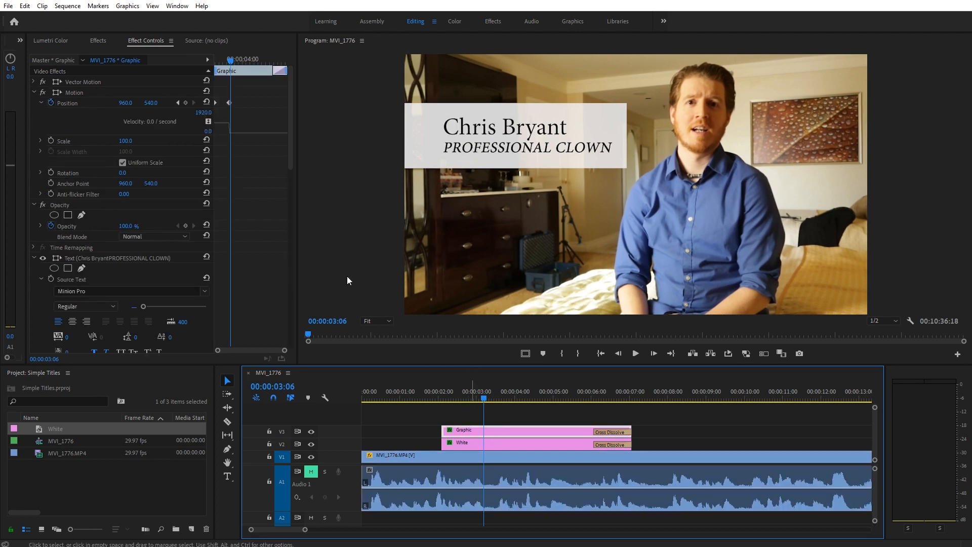
# Apply Ease In interpolation to the name text's final Position keyframe.
pyautogui.click(228, 103)
pyautogui.rightClick(229, 103)
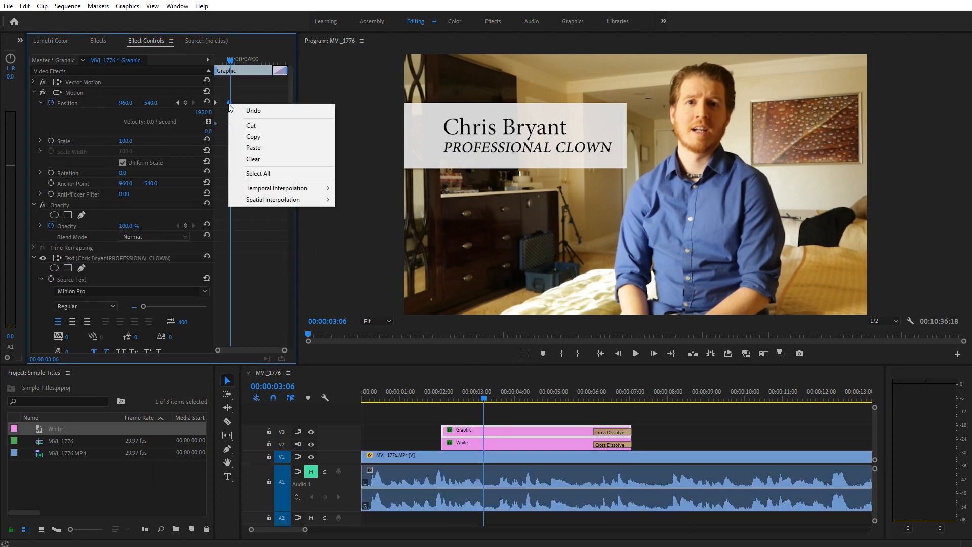
pyautogui.moveTo(283, 189)
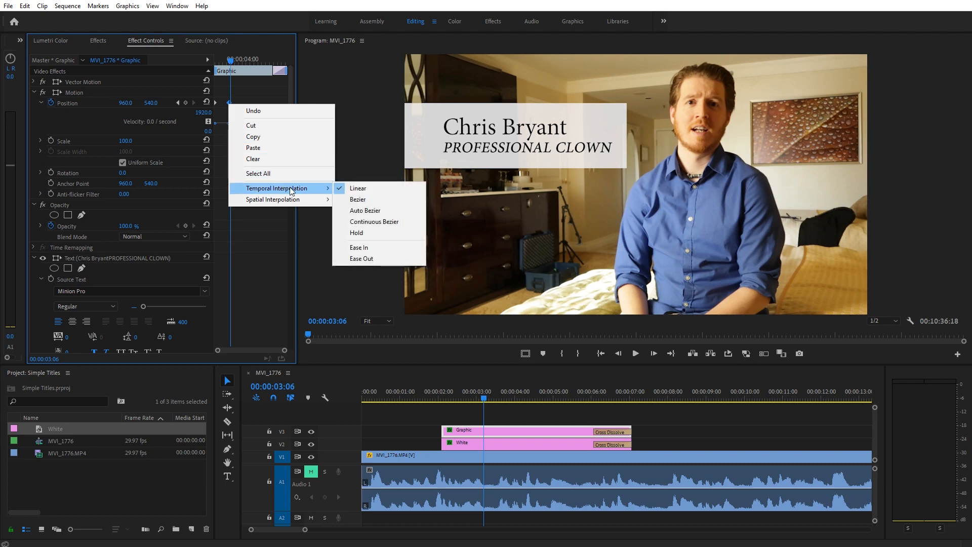
pyautogui.click(375, 246)
# Apply Ease In to the White bar's final Position keyframe and play the eased slide-in.
pyautogui.click(466, 442)
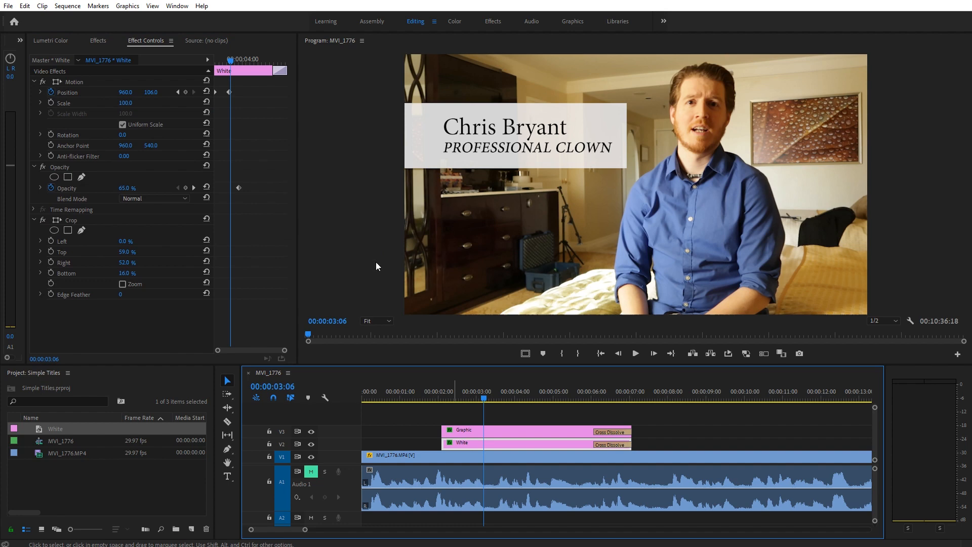
pyautogui.rightClick(229, 92)
pyautogui.moveTo(269, 173)
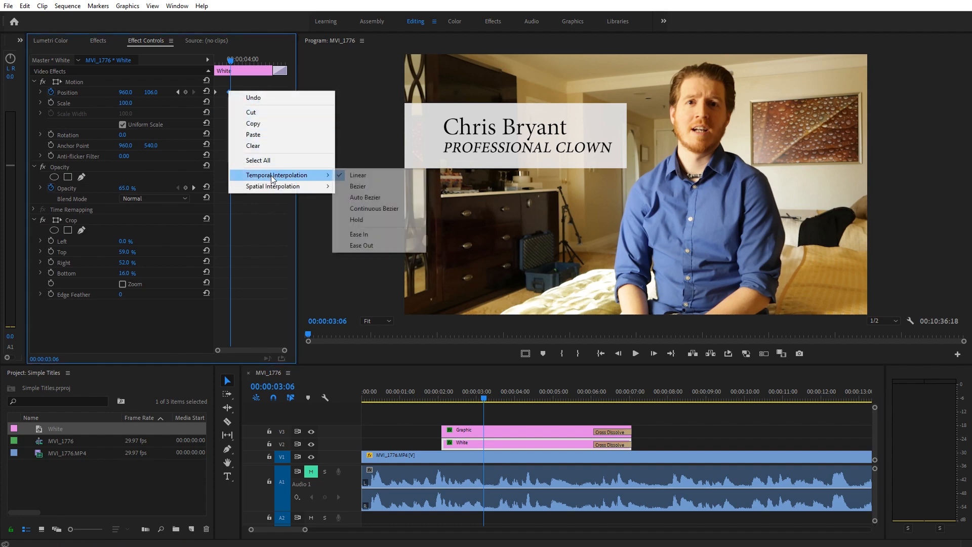
pyautogui.click(362, 235)
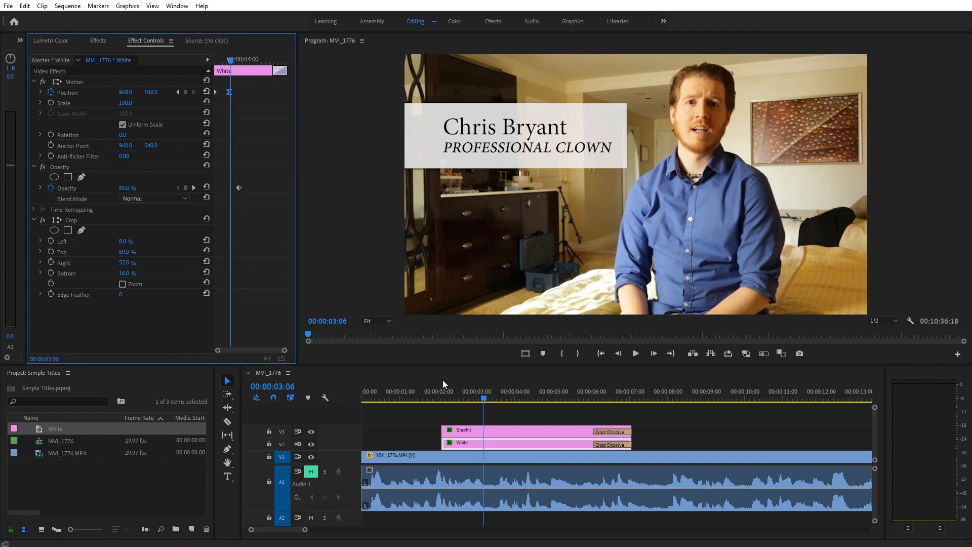
pyautogui.click(442, 393)
pyautogui.press('space')
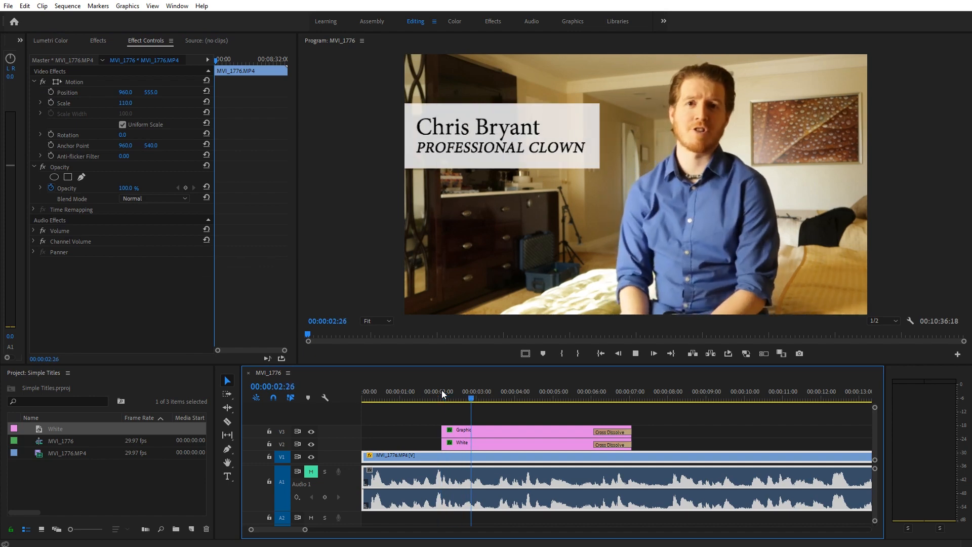
pyautogui.press('space')
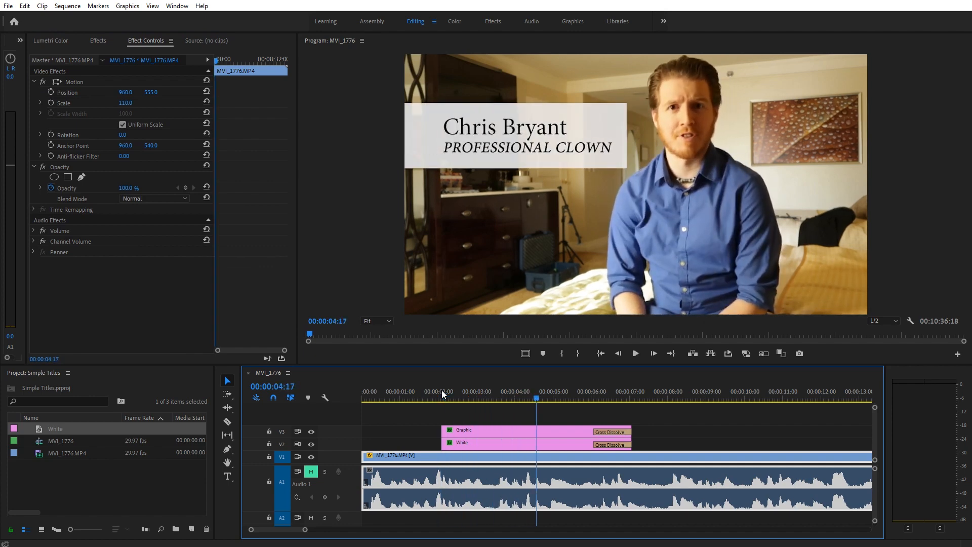
pyautogui.click(439, 392)
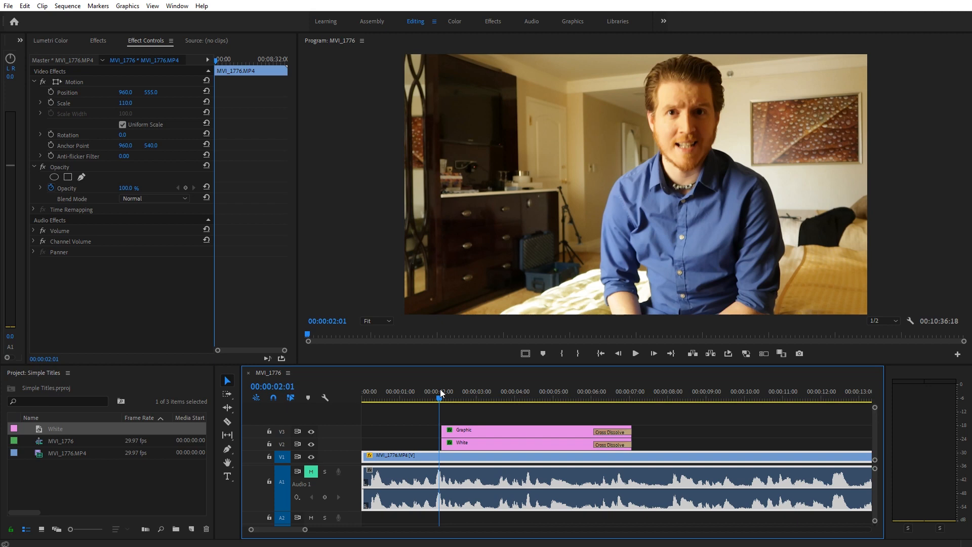
pyautogui.press('space')
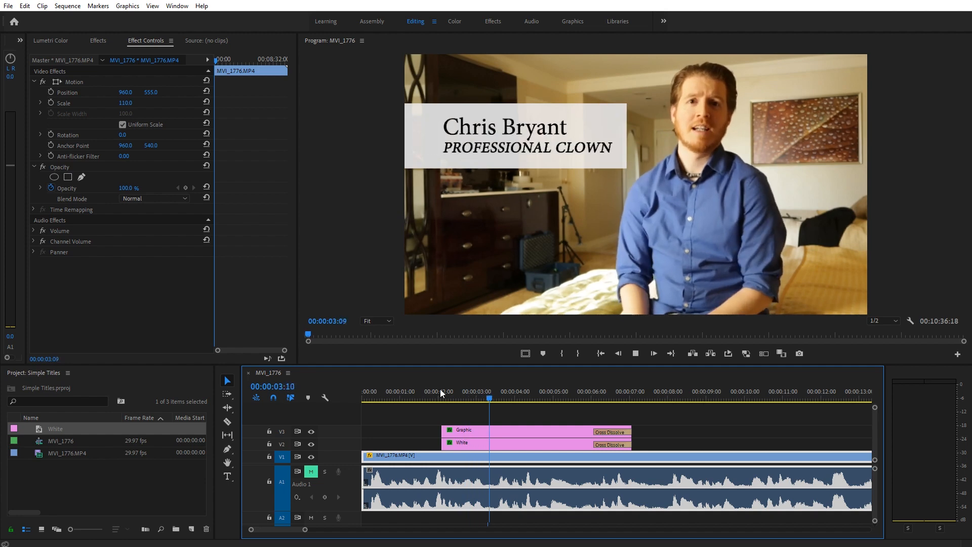
pyautogui.click(430, 391)
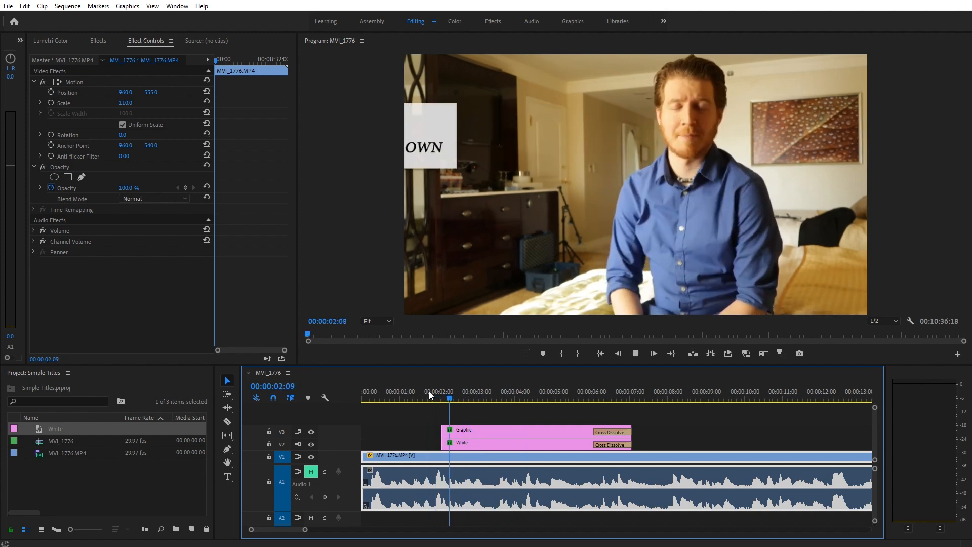
pyautogui.press('space')
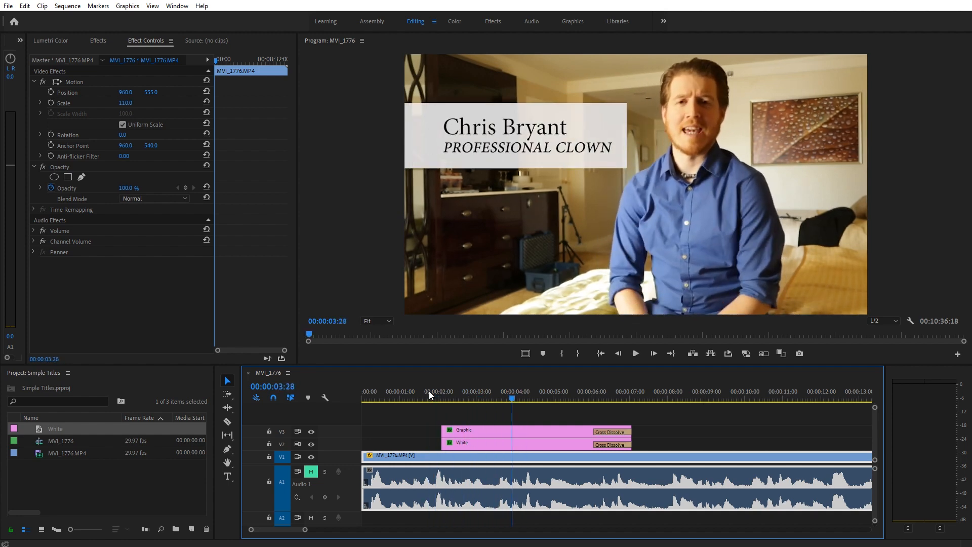